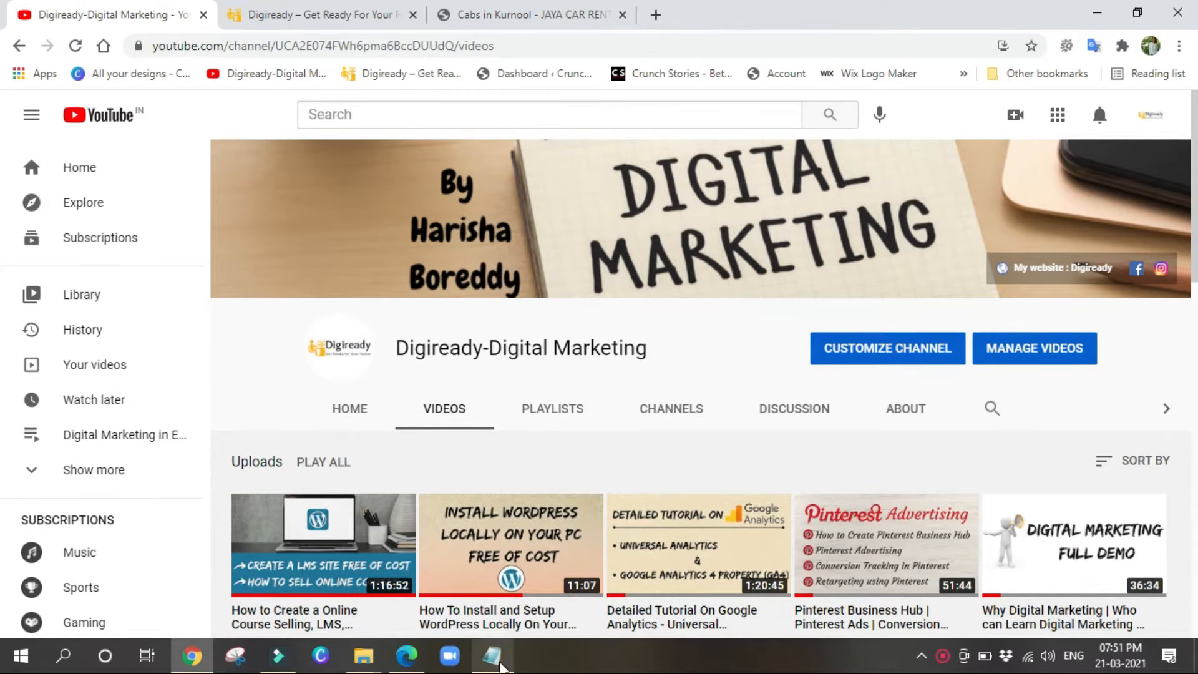
Open the Digital Marketing Classes notes in Notepad, highlight the phrase "Secure Socket Layer", and put the notes away.
{"action": "left_click", "coordinate": [492, 655]}
{"action": "left_click", "coordinate": [91, 175]}
{"action": "left_click_drag", "start_coordinate": [91, 175], "coordinate": [108, 175]}
{"action": "left_click_drag", "start_coordinate": [390, 177], "coordinate": [390, 178]}
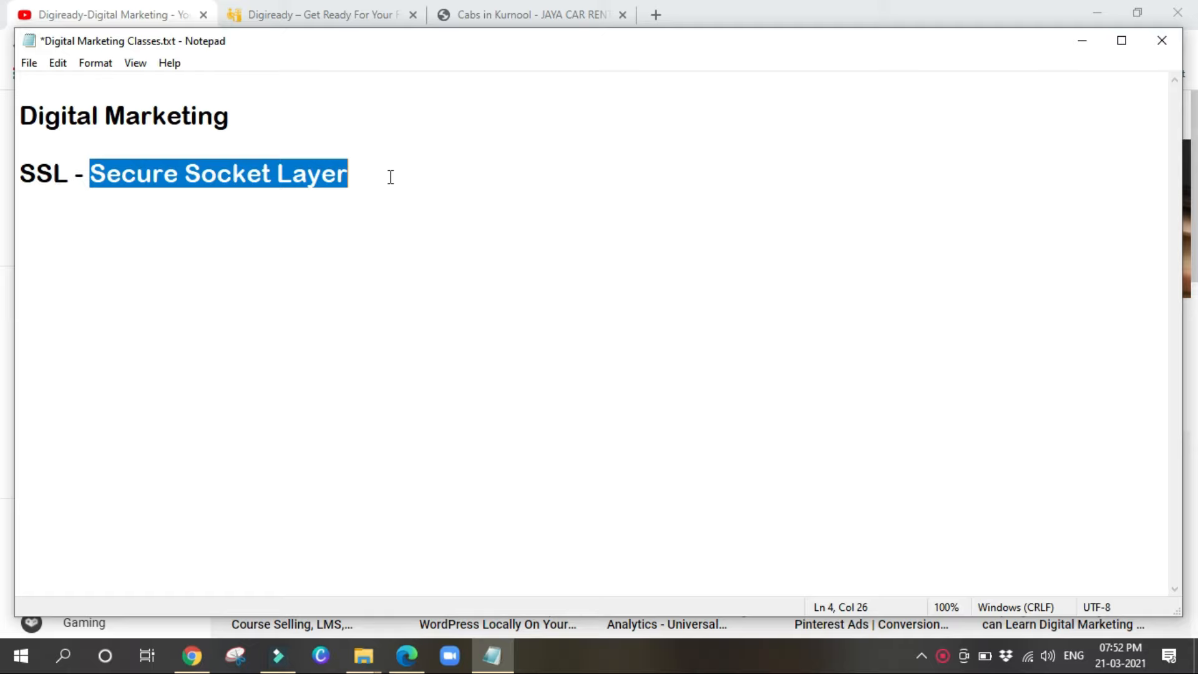
{"action": "left_click", "coordinate": [1081, 41]}
Go to the digiready.in site and inspect the https part of its address and its connection security details.
{"action": "left_click", "coordinate": [331, 9]}
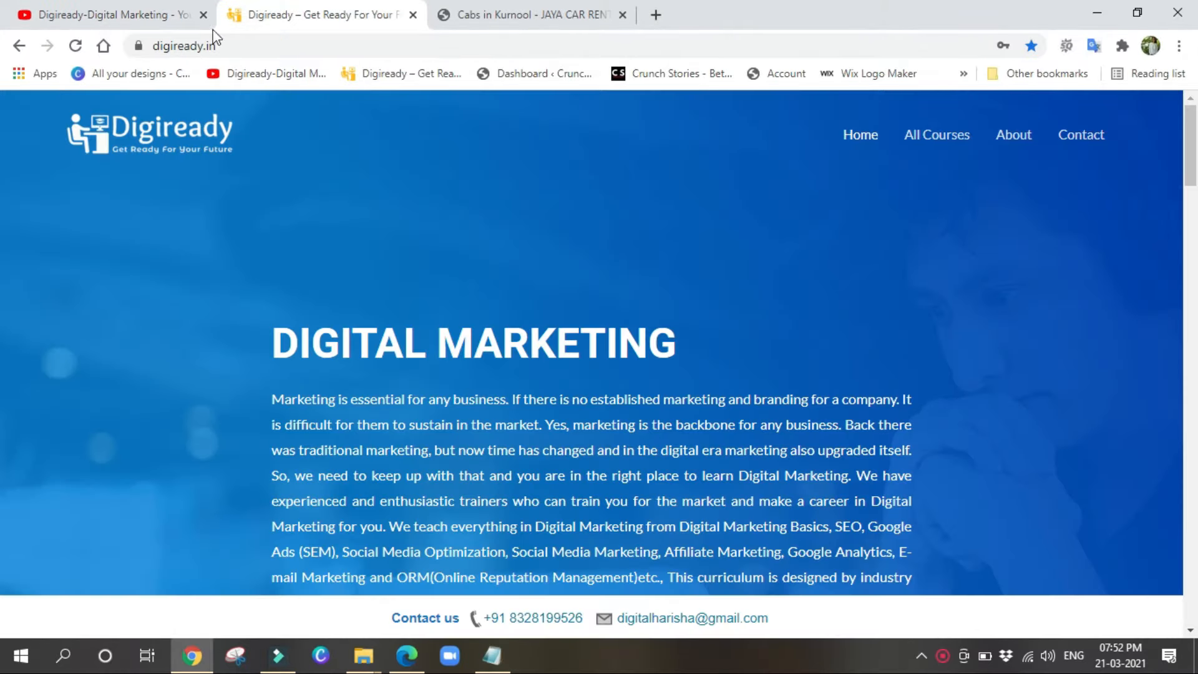
{"action": "double_click", "coordinate": [182, 44]}
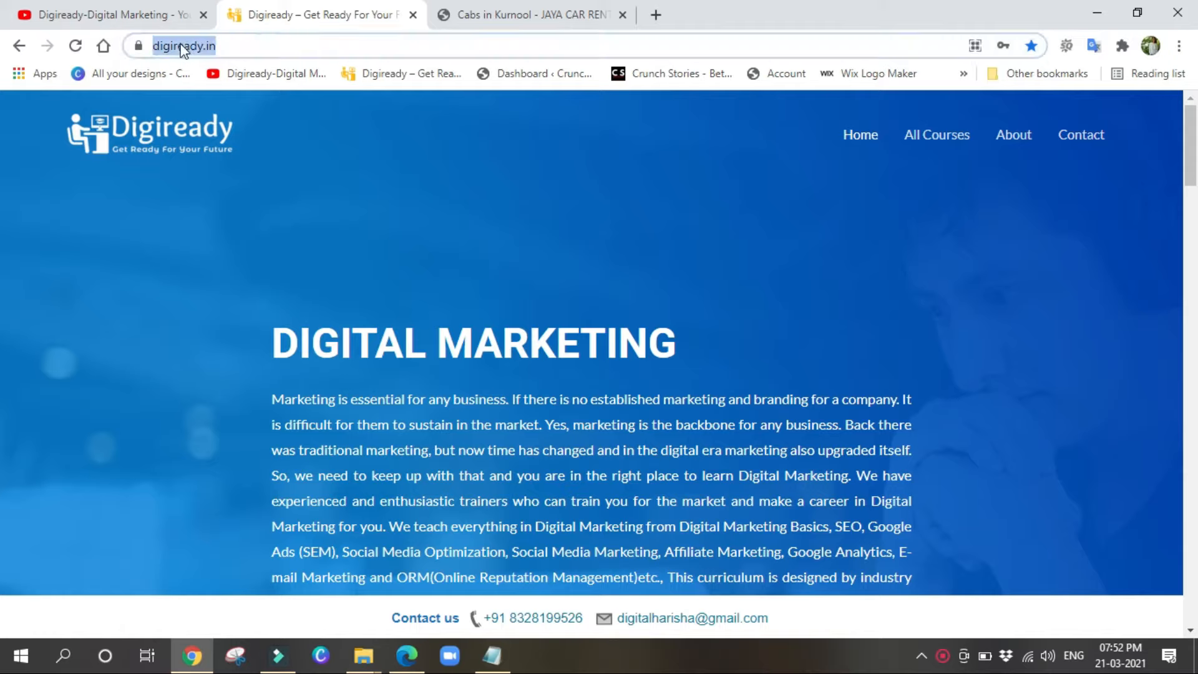
{"action": "left_click_drag", "start_coordinate": [189, 45], "coordinate": [151, 47]}
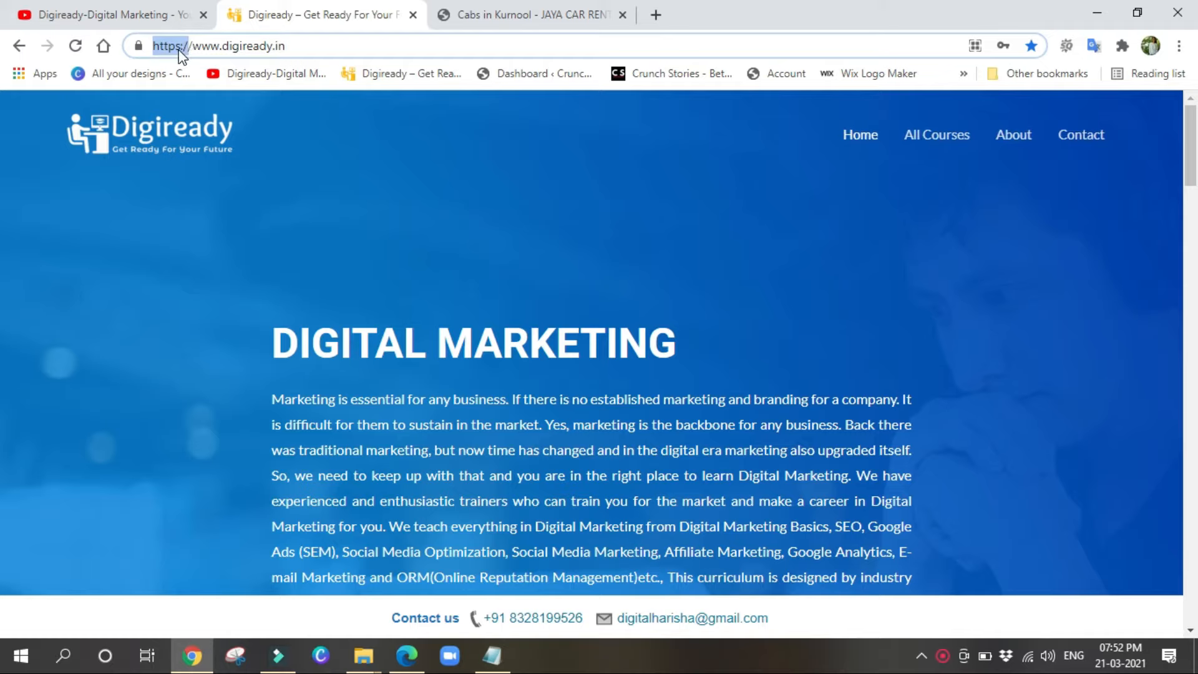
{"action": "left_click", "coordinate": [138, 48]}
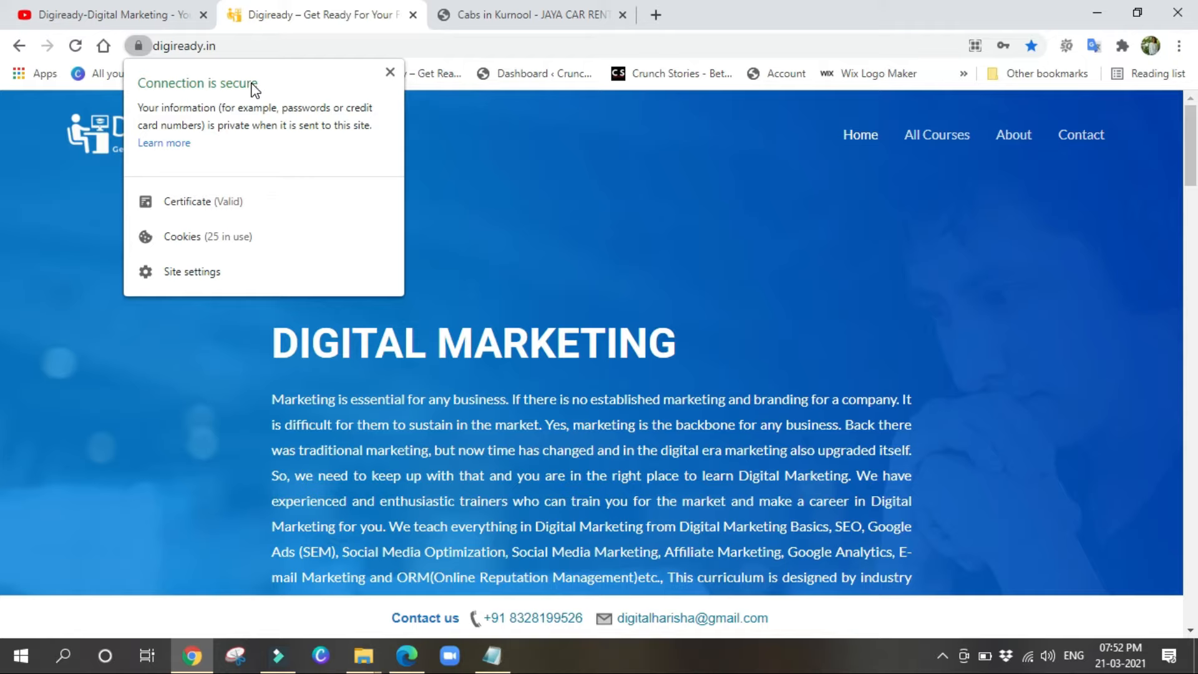
{"action": "left_click", "coordinate": [390, 73]}
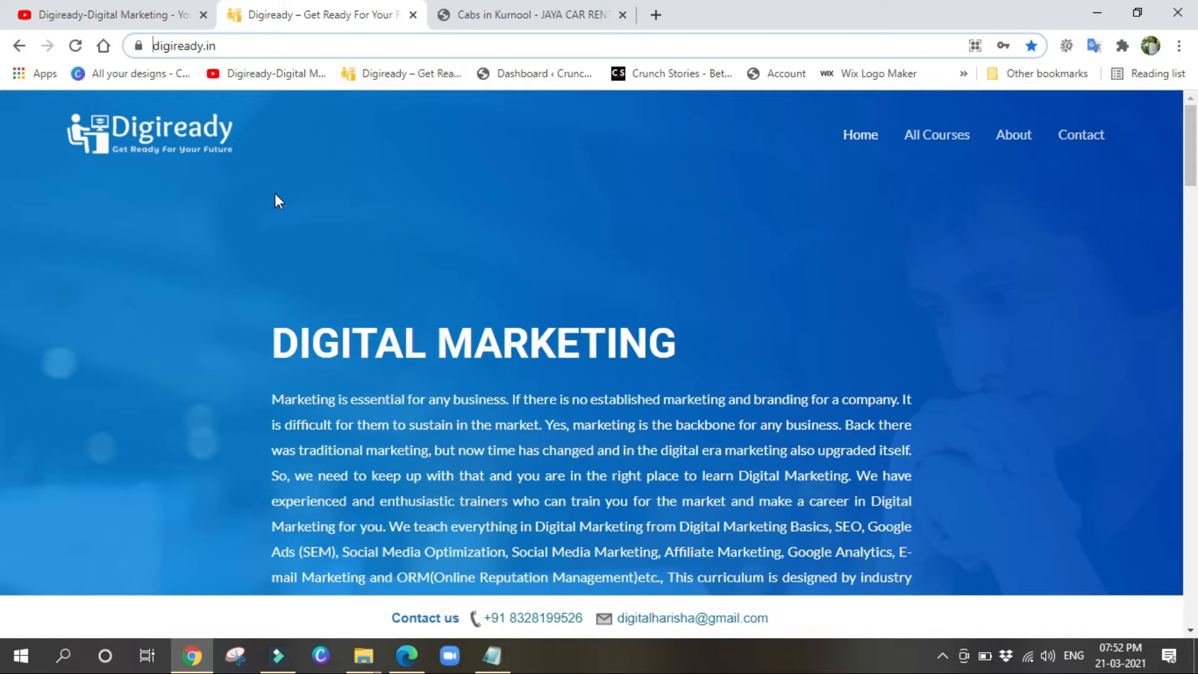
{"action": "double_click", "coordinate": [165, 45]}
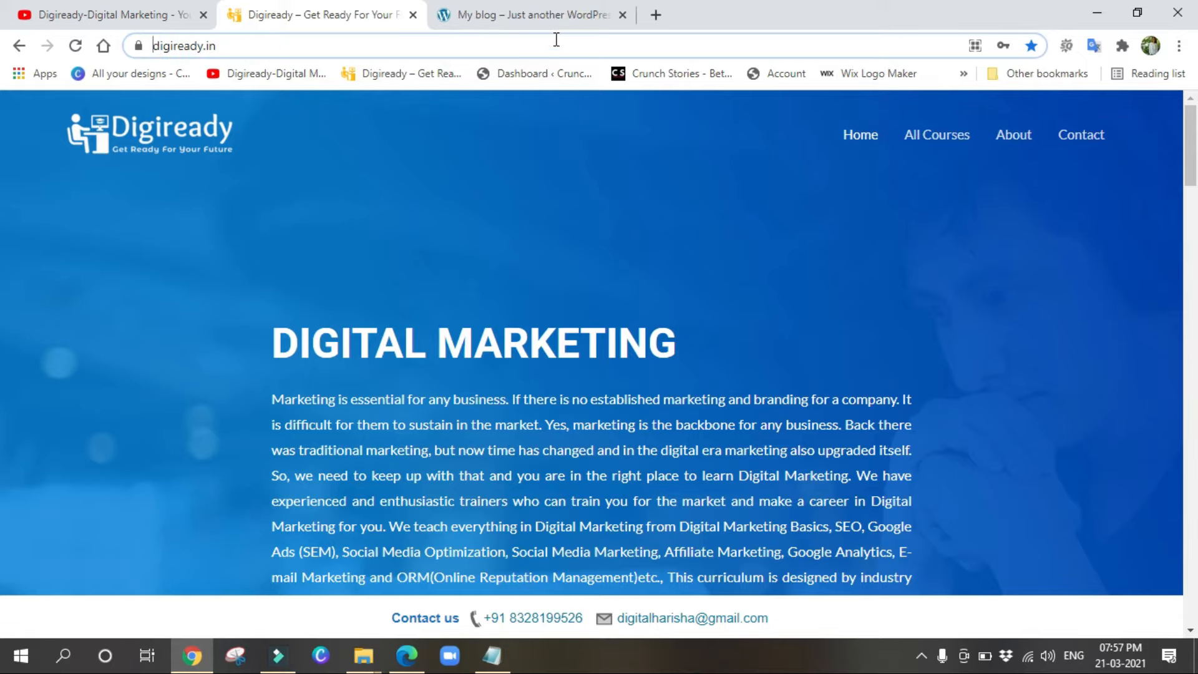
Switch to the analyticalengines.in blog and inspect its address and connection security details for comparison.
{"action": "left_click", "coordinate": [552, 19]}
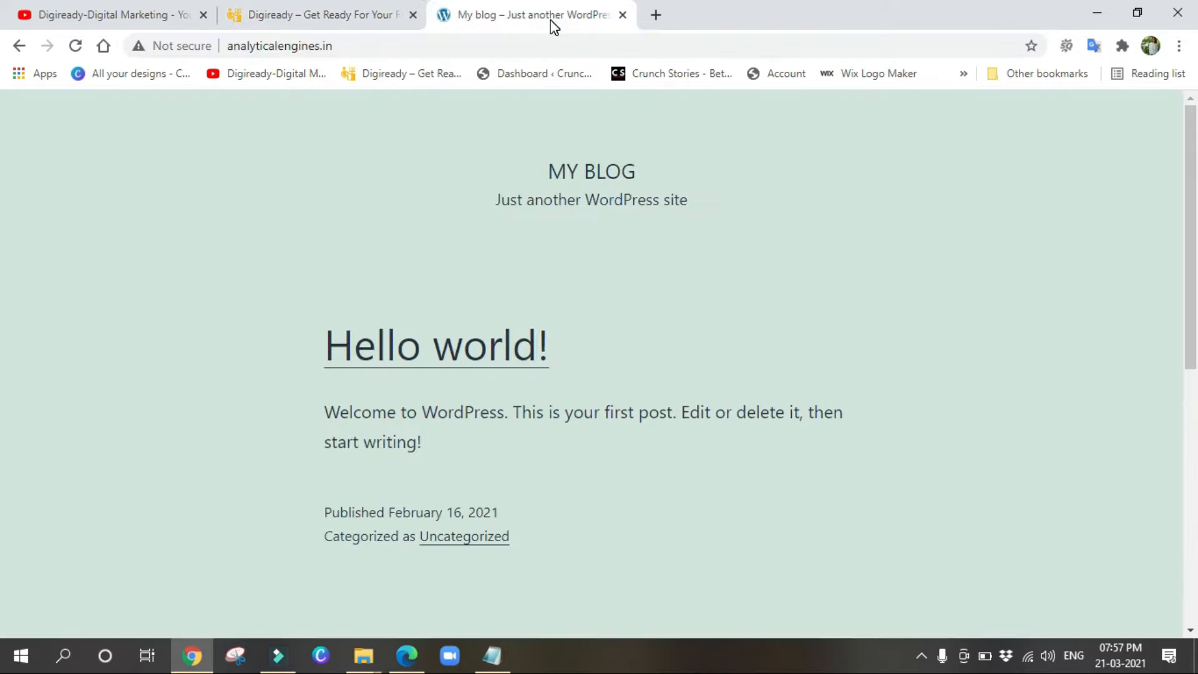
{"action": "double_click", "coordinate": [315, 46]}
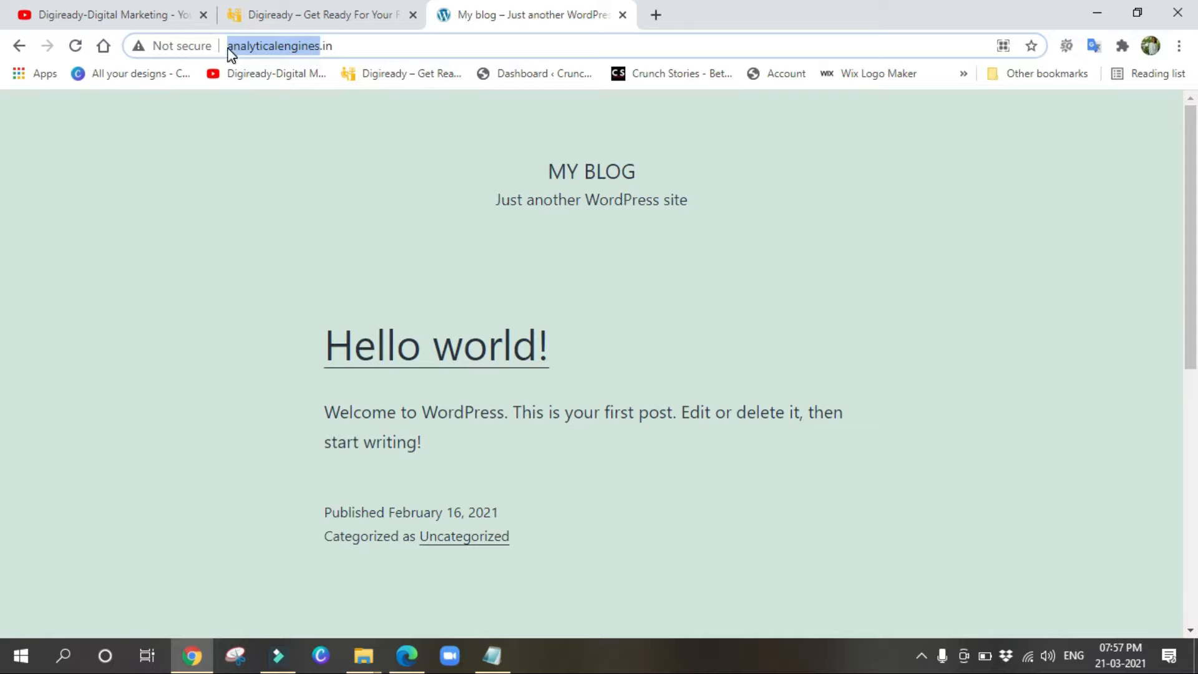
{"action": "left_click", "coordinate": [171, 51]}
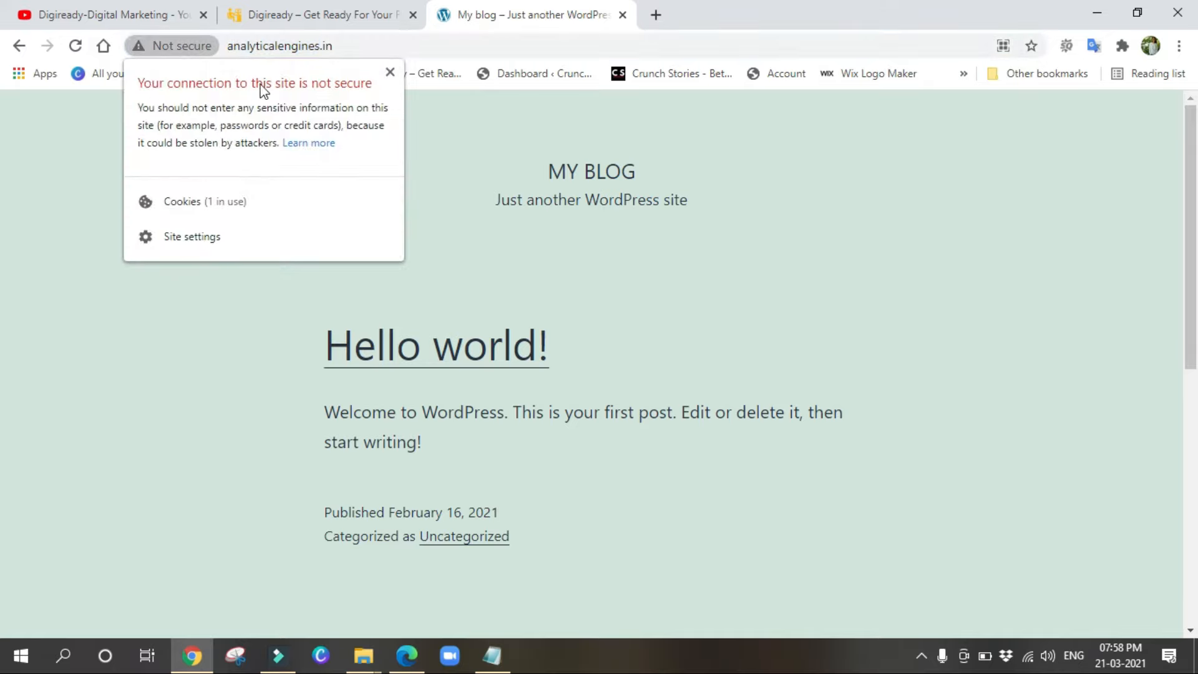
{"action": "left_click", "coordinate": [498, 256]}
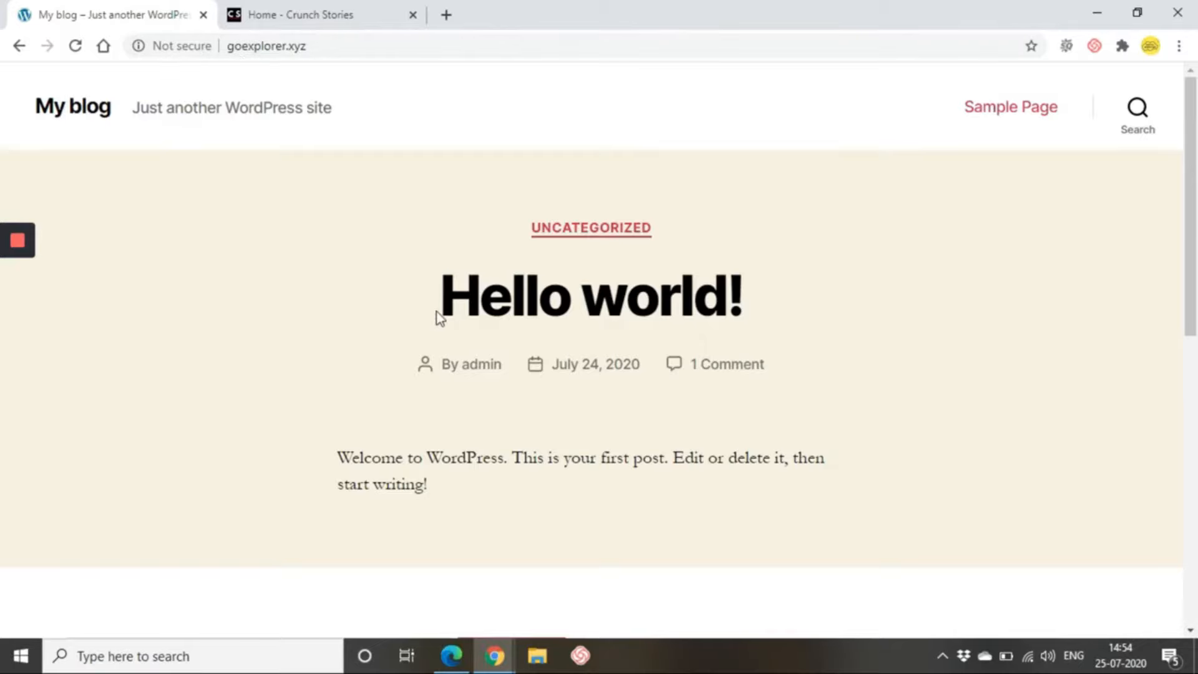
Close the Crunch Stories page and load the Cloudflare website in a new tab.
{"action": "left_click", "coordinate": [413, 15]}
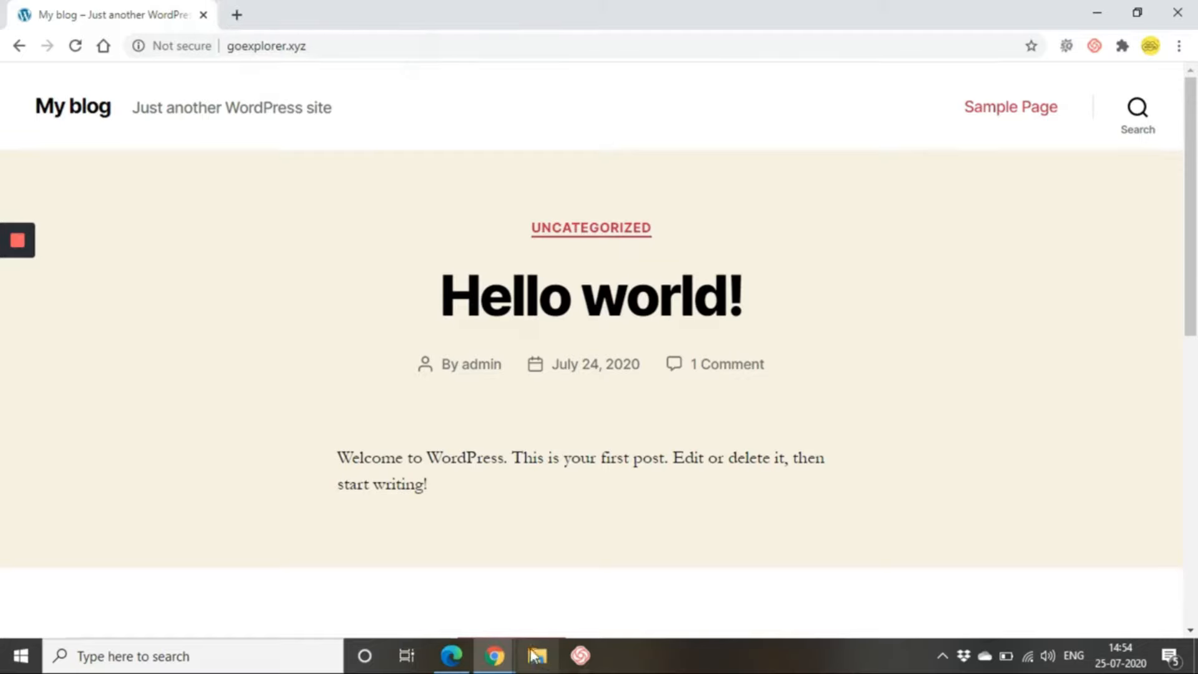
{"action": "mouse_move", "coordinate": [491, 659]}
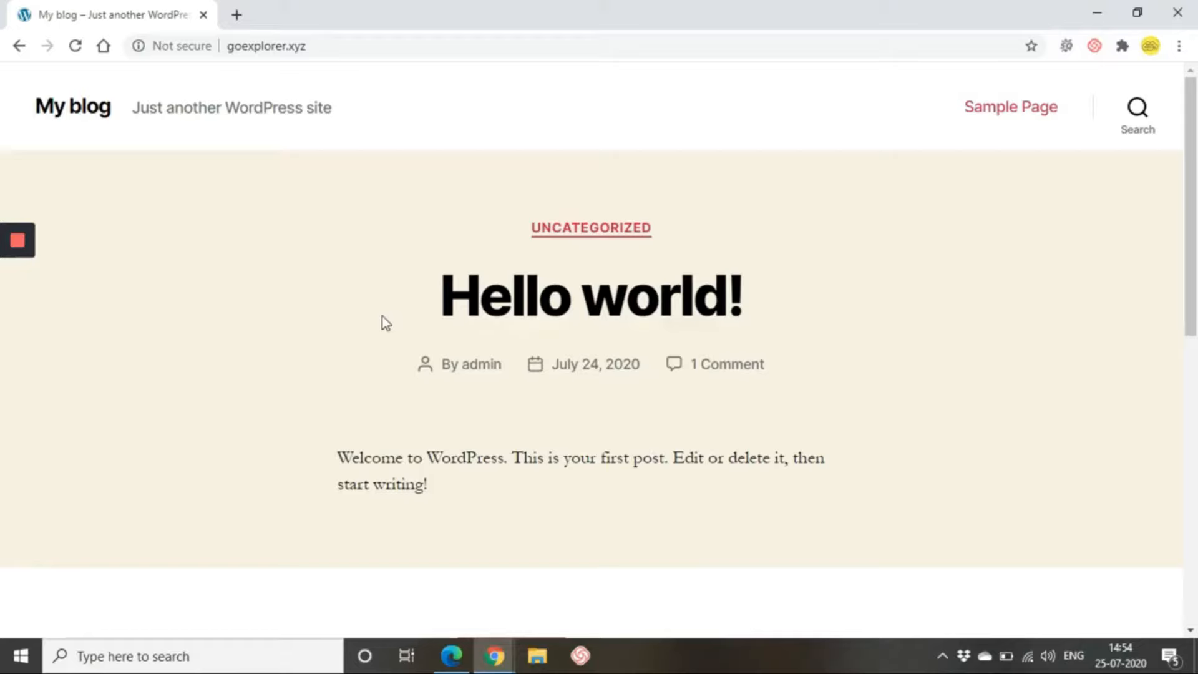
{"action": "key", "text": "ctrl+t"}
{"action": "type", "text": "cloudfare"}
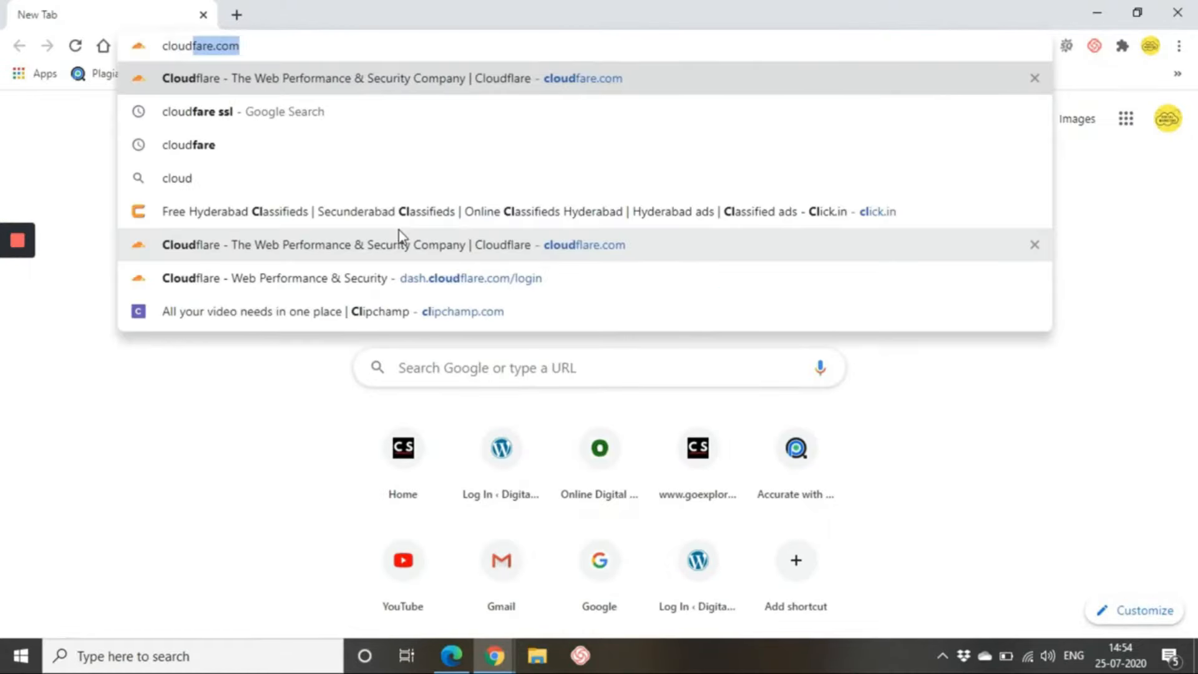
{"action": "type", "text": ".com"}
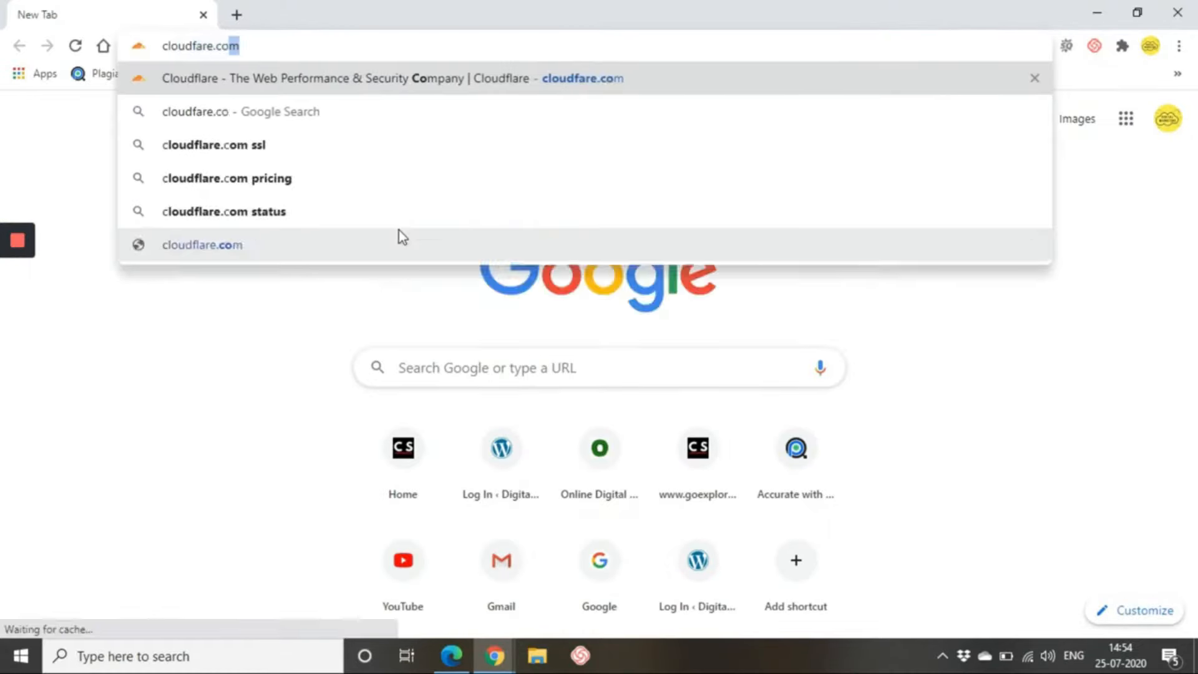
{"action": "key", "text": "Return"}
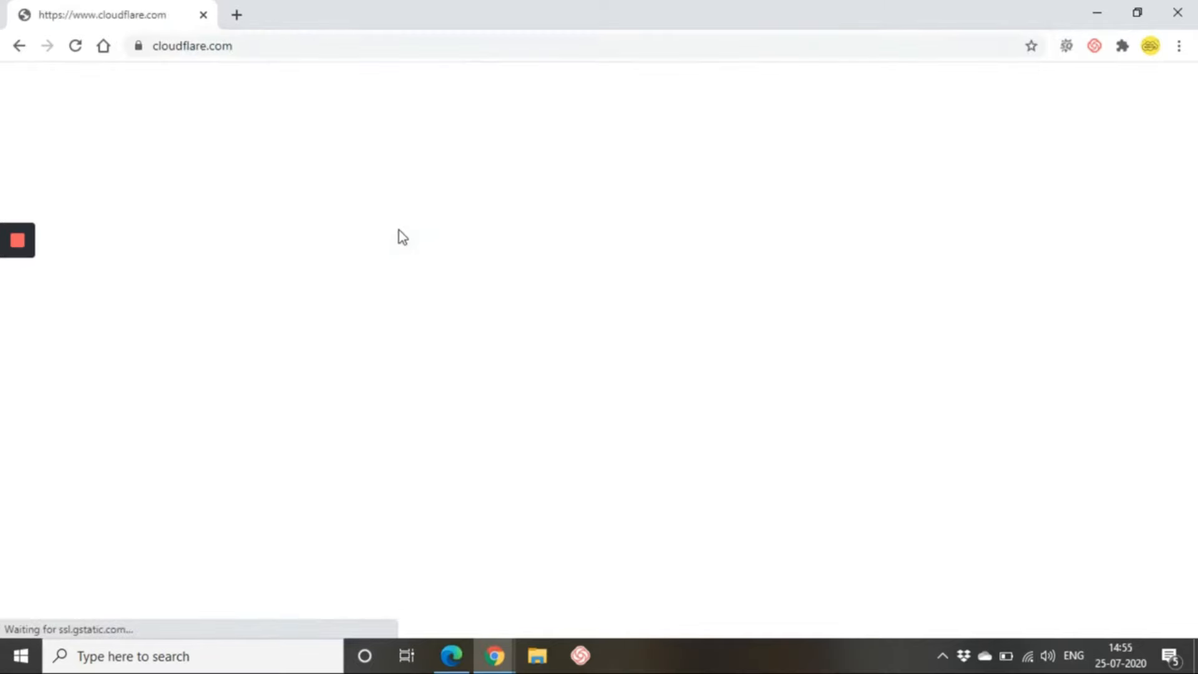
Sign up for Cloudflare with the filled-in account e-mail and password.
{"action": "mouse_move", "coordinate": [451, 655]}
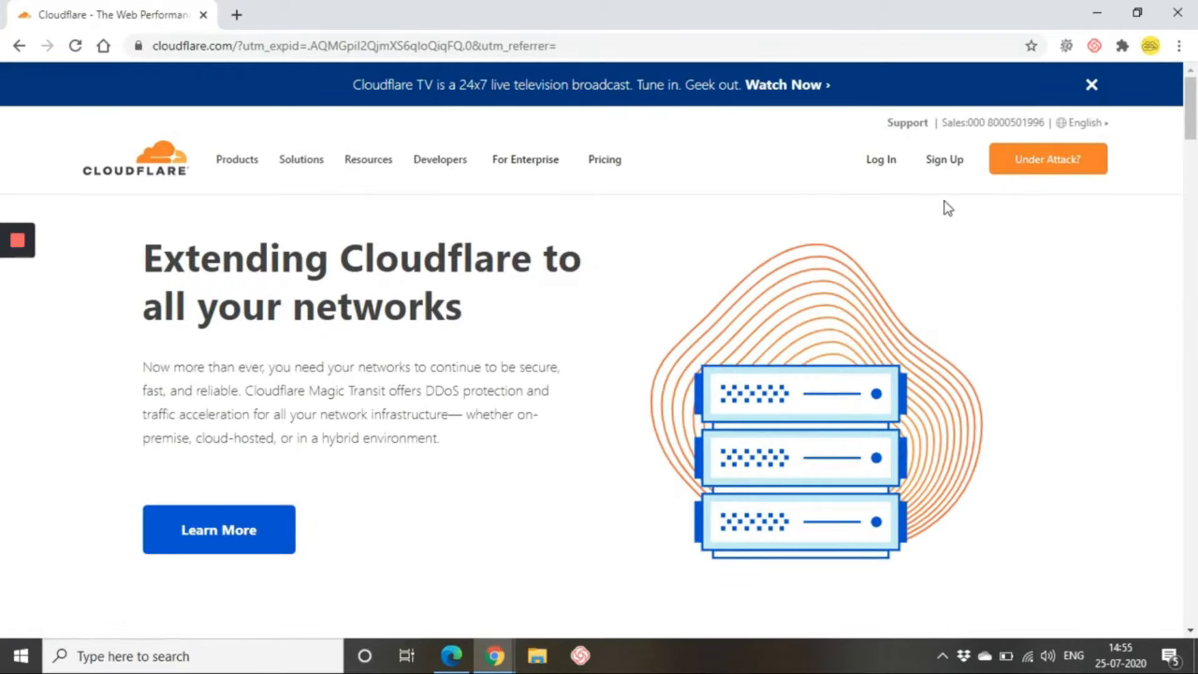
{"action": "left_click", "coordinate": [937, 164]}
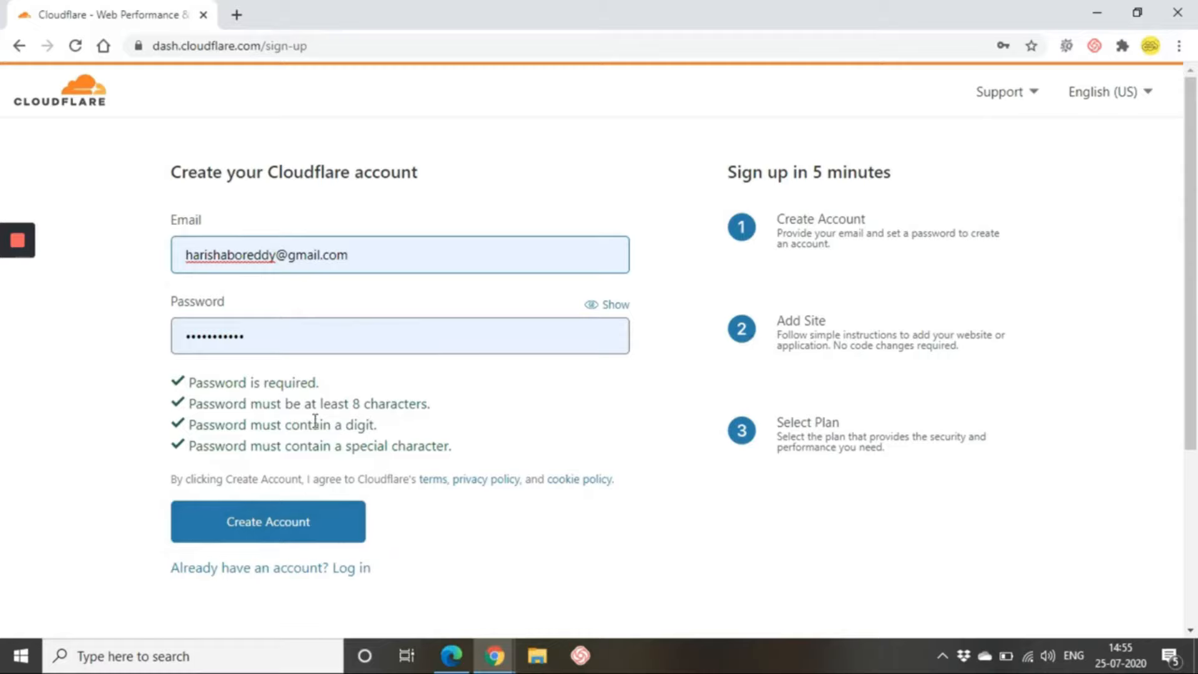
{"action": "left_click", "coordinate": [313, 525]}
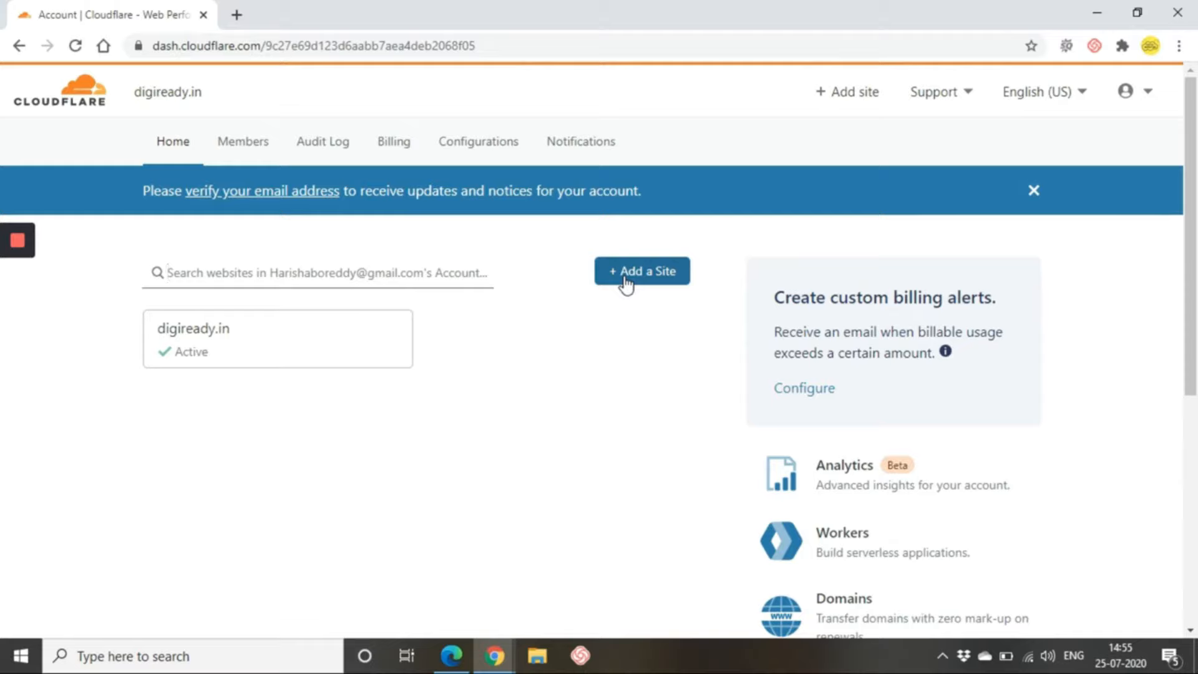
Add the site goexplorer.xyz to the Cloudflare account.
{"action": "left_click", "coordinate": [625, 282]}
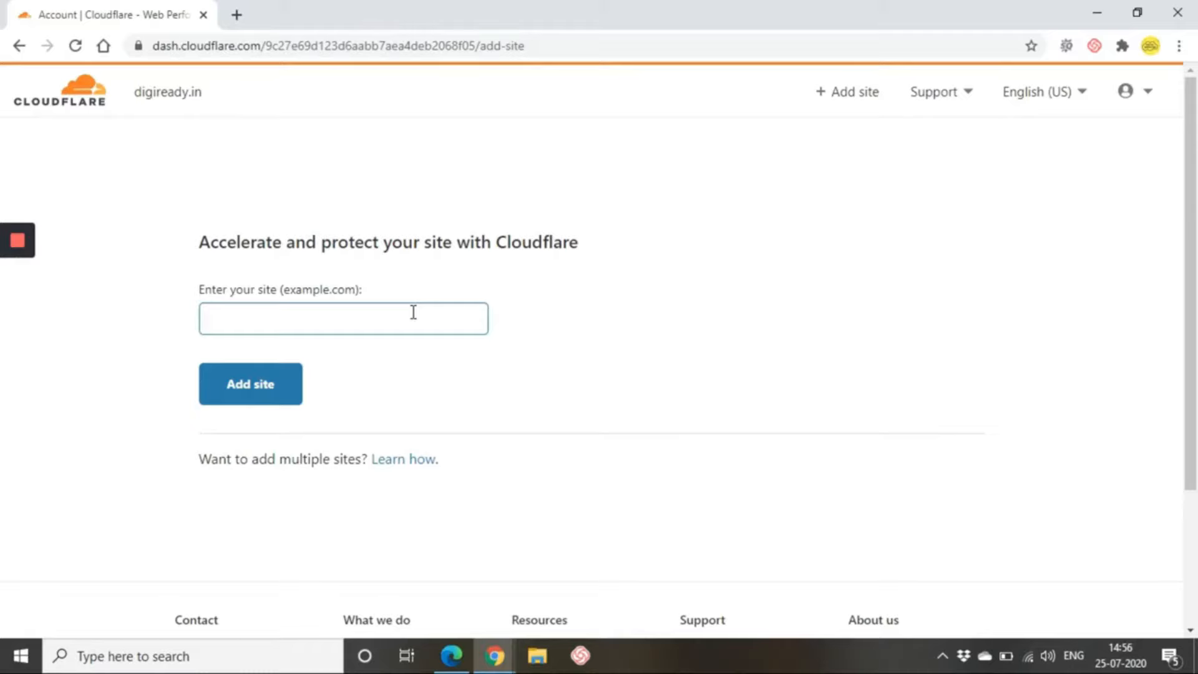
{"action": "type", "text": "goexplorer.xyz"}
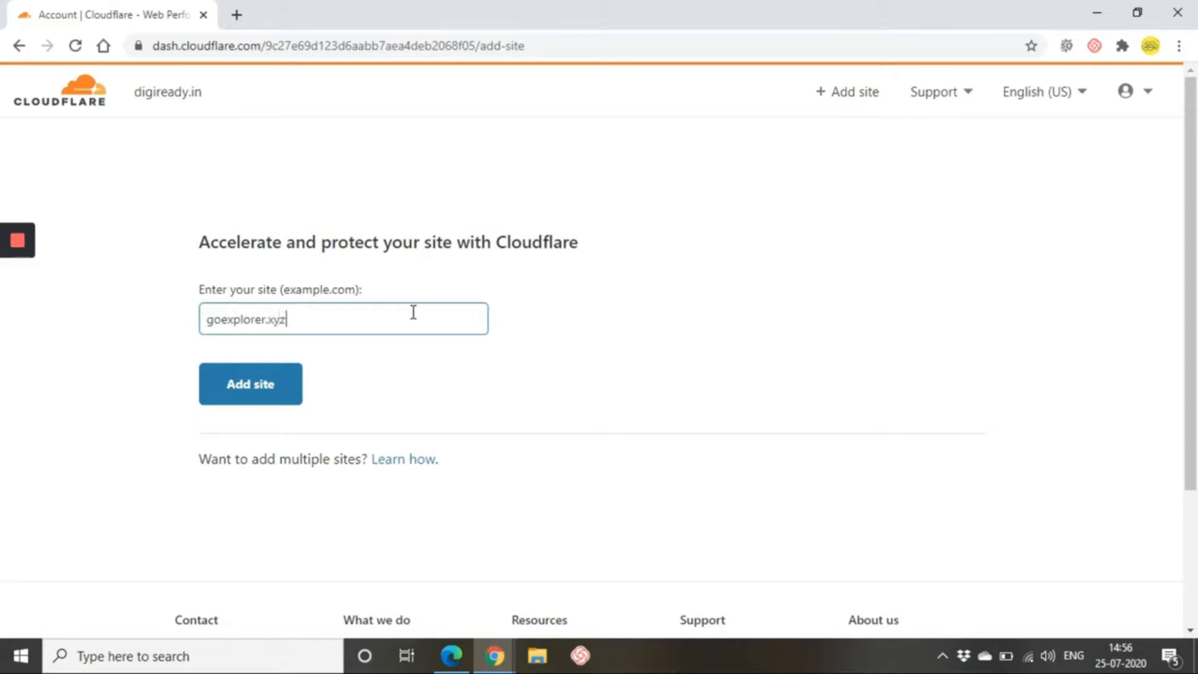
{"action": "left_click", "coordinate": [225, 382]}
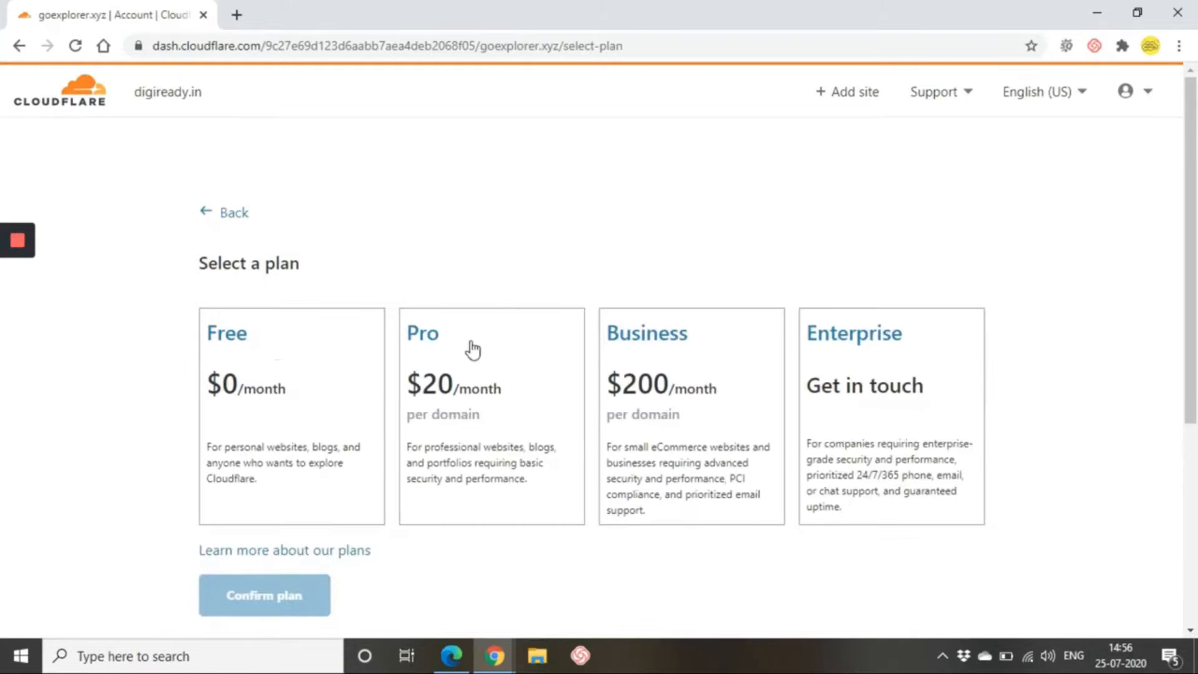
Choose the Free $0/month plan for goexplorer.xyz and confirm it.
{"action": "left_click", "coordinate": [264, 360]}
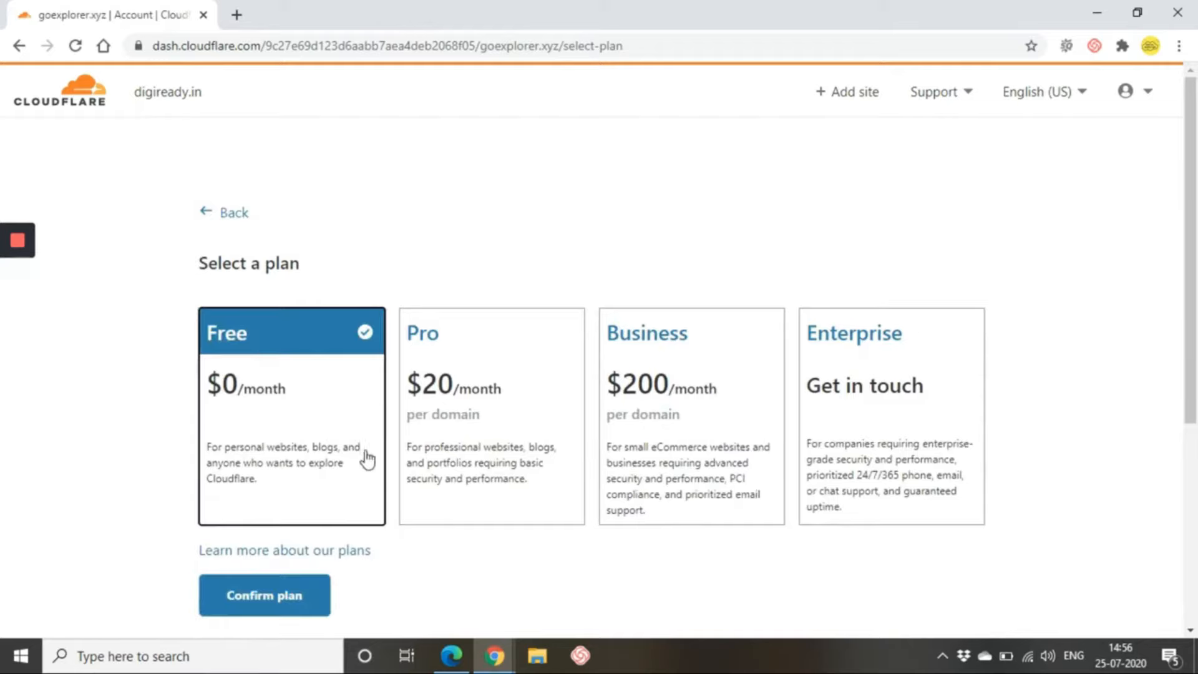
{"action": "left_click", "coordinate": [299, 606]}
{"action": "left_click", "coordinate": [297, 600]}
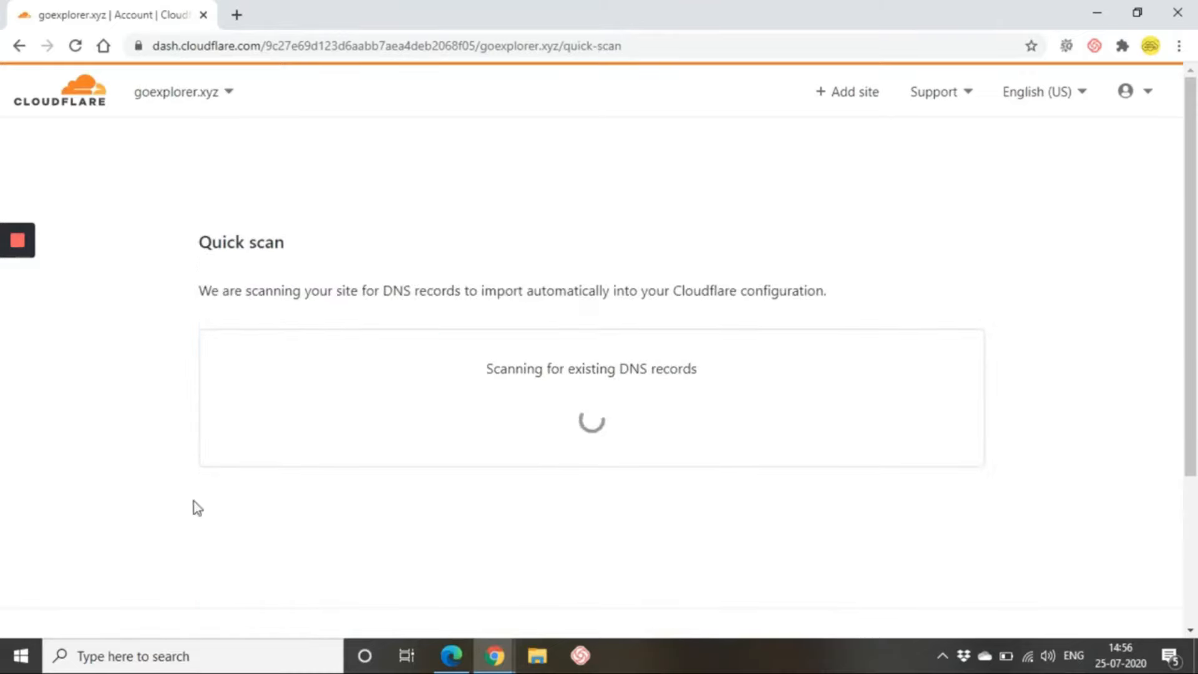
Accept the scanned DNS records for goexplorer.xyz and review the instructions for replacing the registrar's nameservers.
{"action": "scroll", "coordinate": [690, 334], "scroll_direction": "down", "scroll_amount": 4}
{"action": "scroll", "coordinate": [690, 335], "scroll_direction": "down", "scroll_amount": 3}
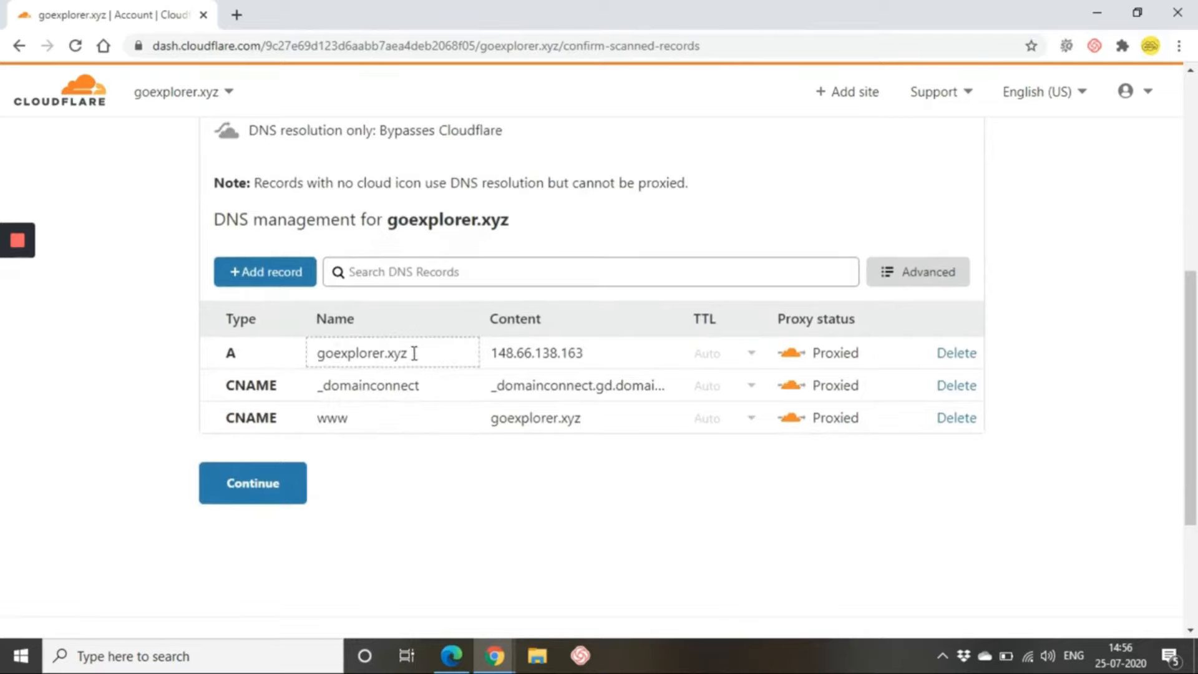
{"action": "left_click", "coordinate": [273, 483]}
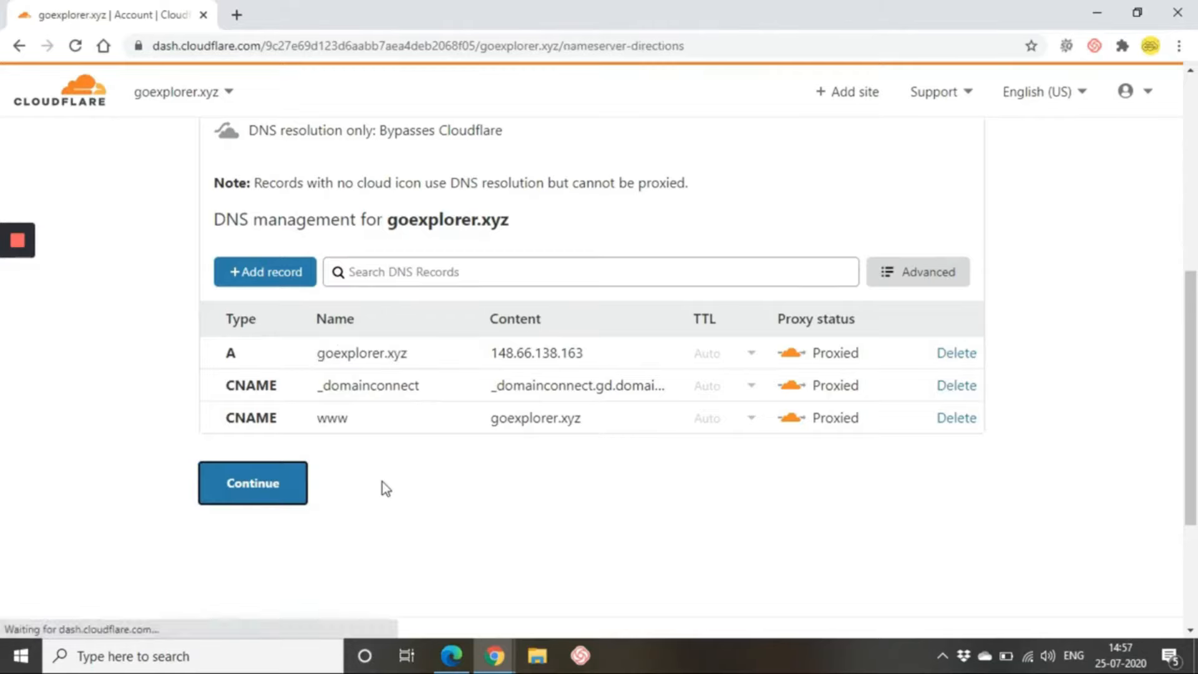
{"action": "scroll", "coordinate": [462, 415], "scroll_direction": "down", "scroll_amount": 3}
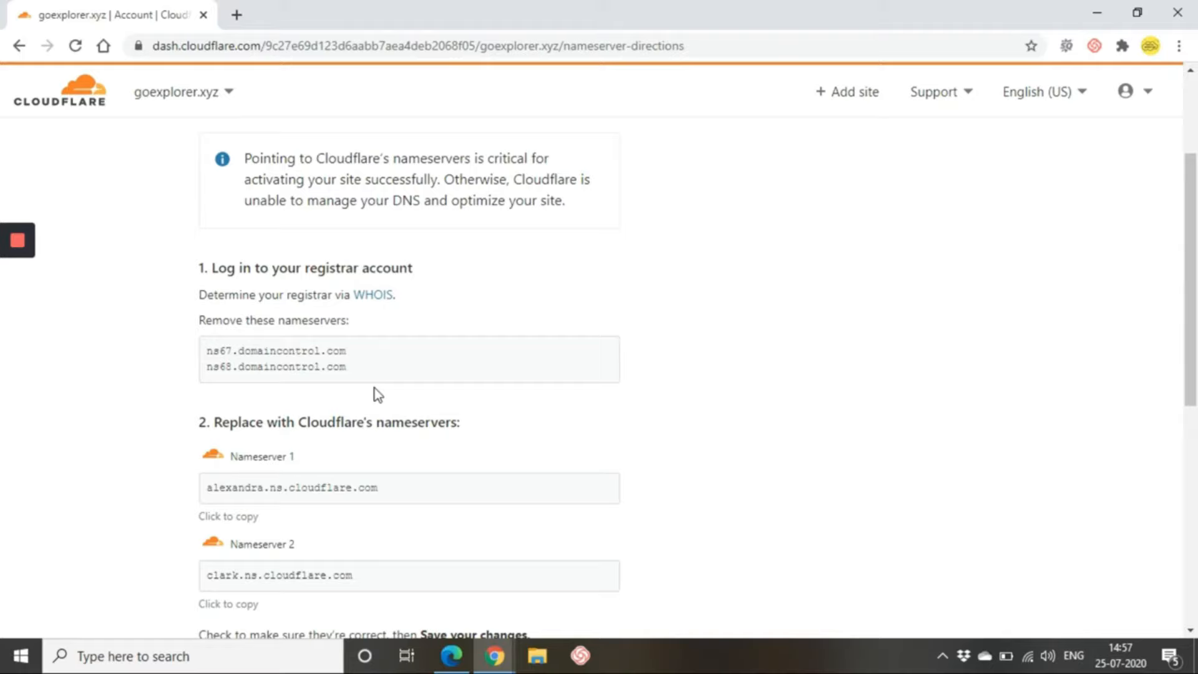
{"action": "scroll", "coordinate": [377, 395], "scroll_direction": "down", "scroll_amount": 2}
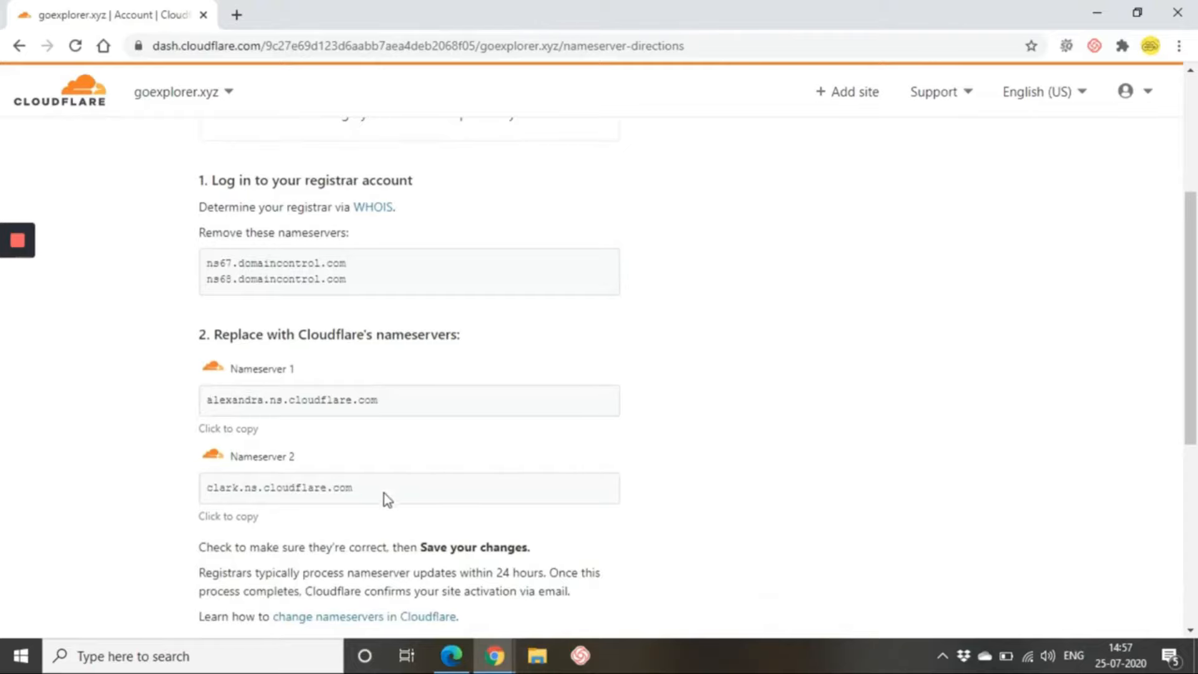
{"action": "scroll", "coordinate": [698, 372], "scroll_direction": "down", "scroll_amount": 3}
{"action": "scroll", "coordinate": [700, 372], "scroll_direction": "up", "scroll_amount": 1}
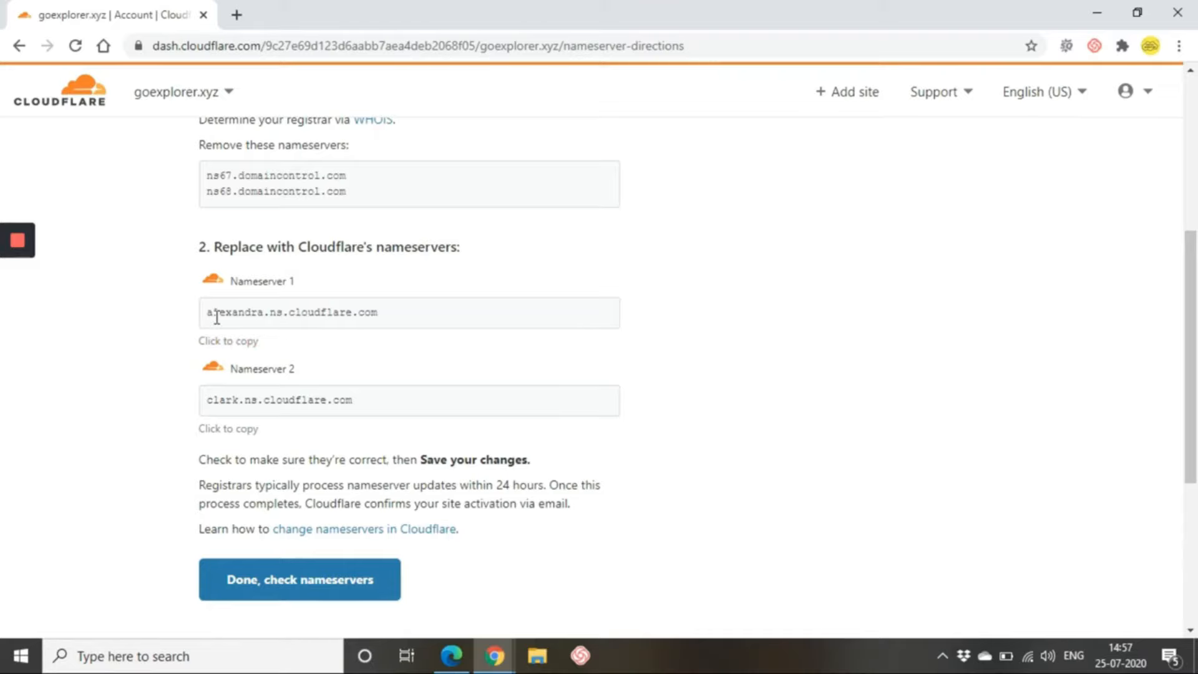
Open godaddy.in in a new tab and find the goexplorer.xyz domain in the signed-in account's product list.
{"action": "left_click", "coordinate": [237, 14]}
{"action": "type", "text": "godaddy.in"}
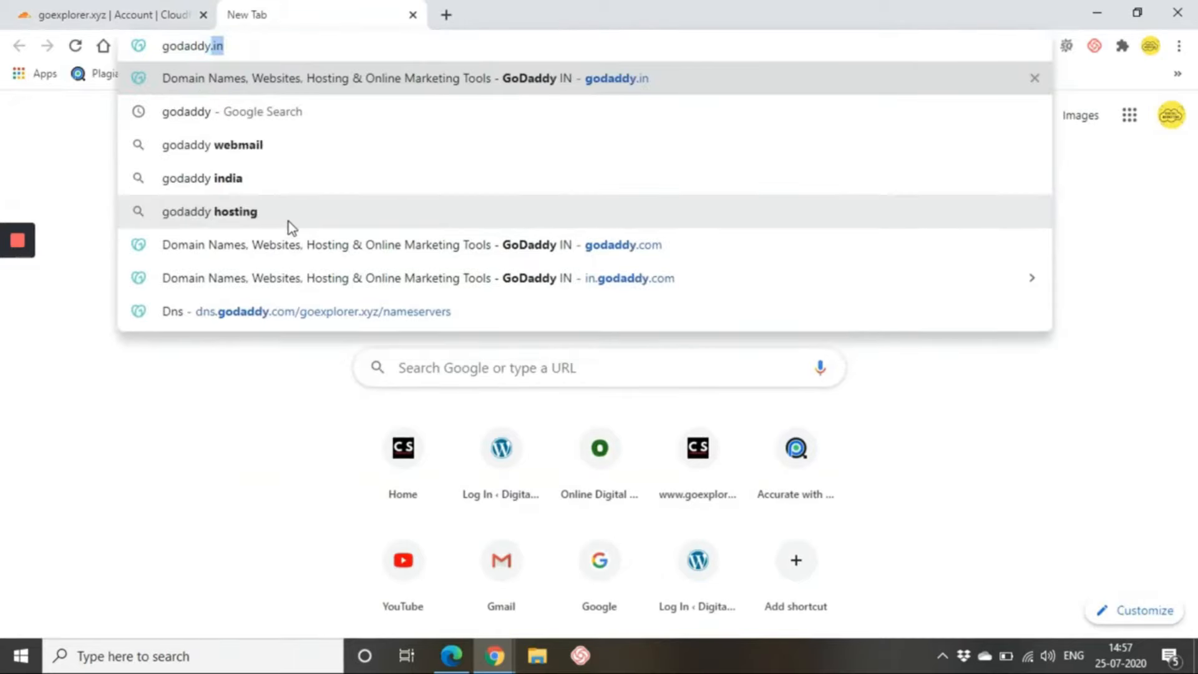
{"action": "key", "text": "Return"}
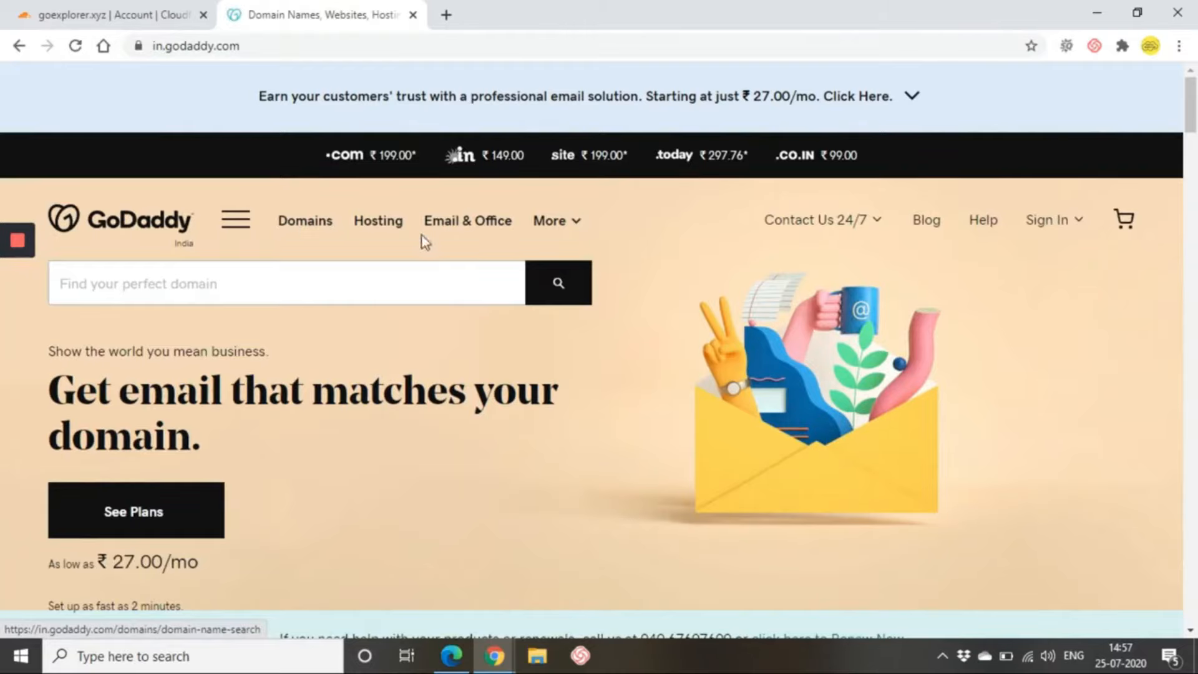
{"action": "left_click", "coordinate": [1044, 226]}
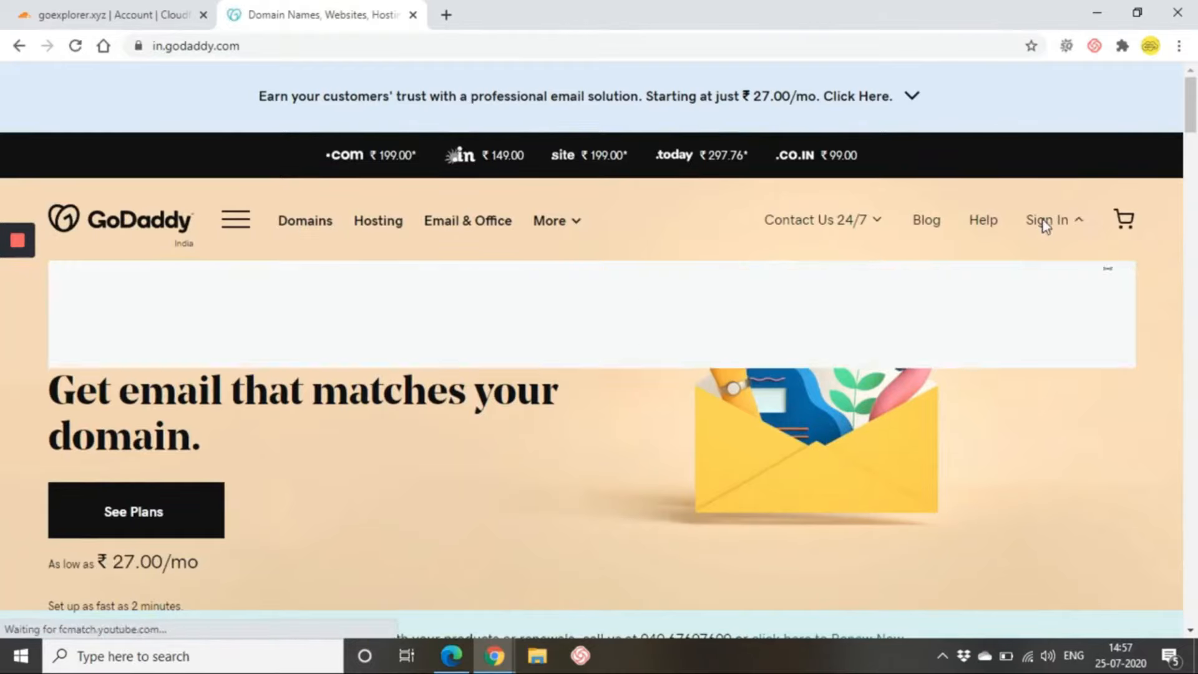
{"action": "left_click", "coordinate": [695, 404]}
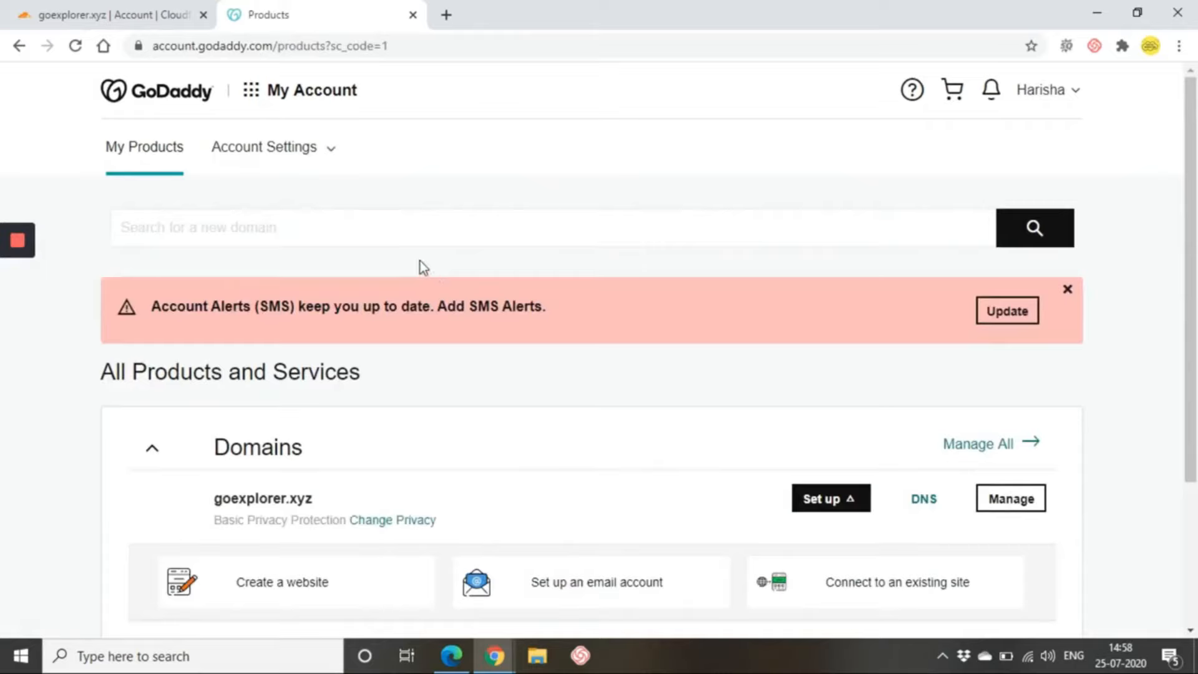
{"action": "left_click", "coordinate": [159, 154]}
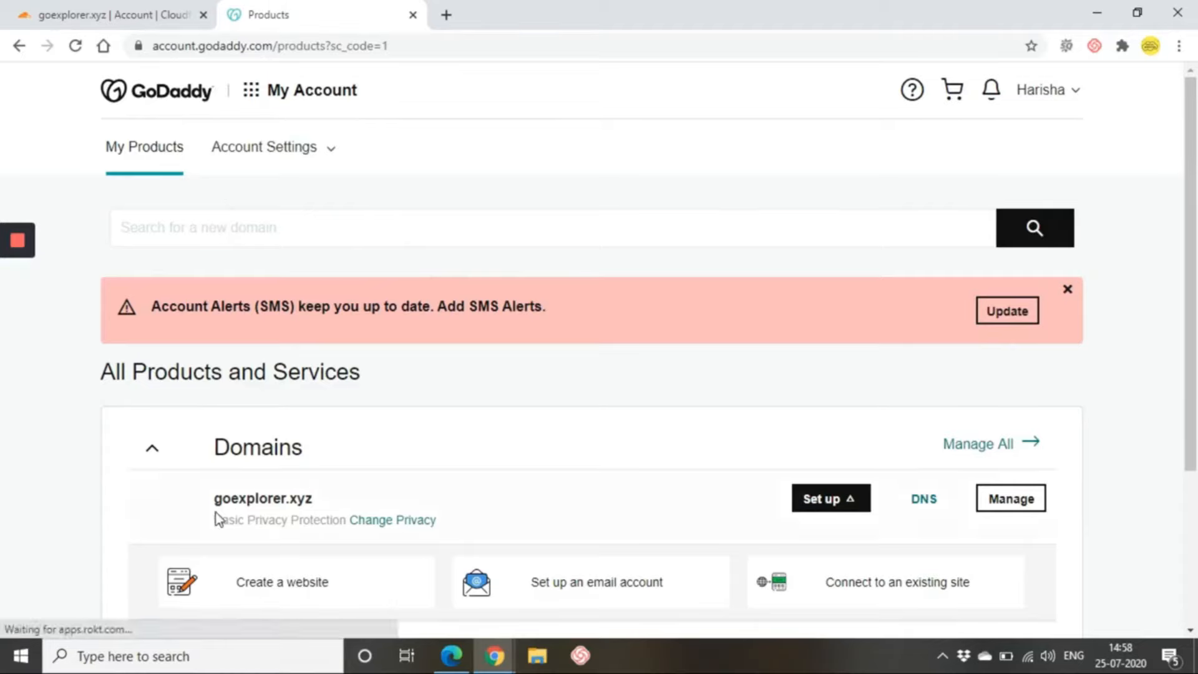
{"action": "left_click_drag", "start_coordinate": [214, 499], "coordinate": [448, 504]}
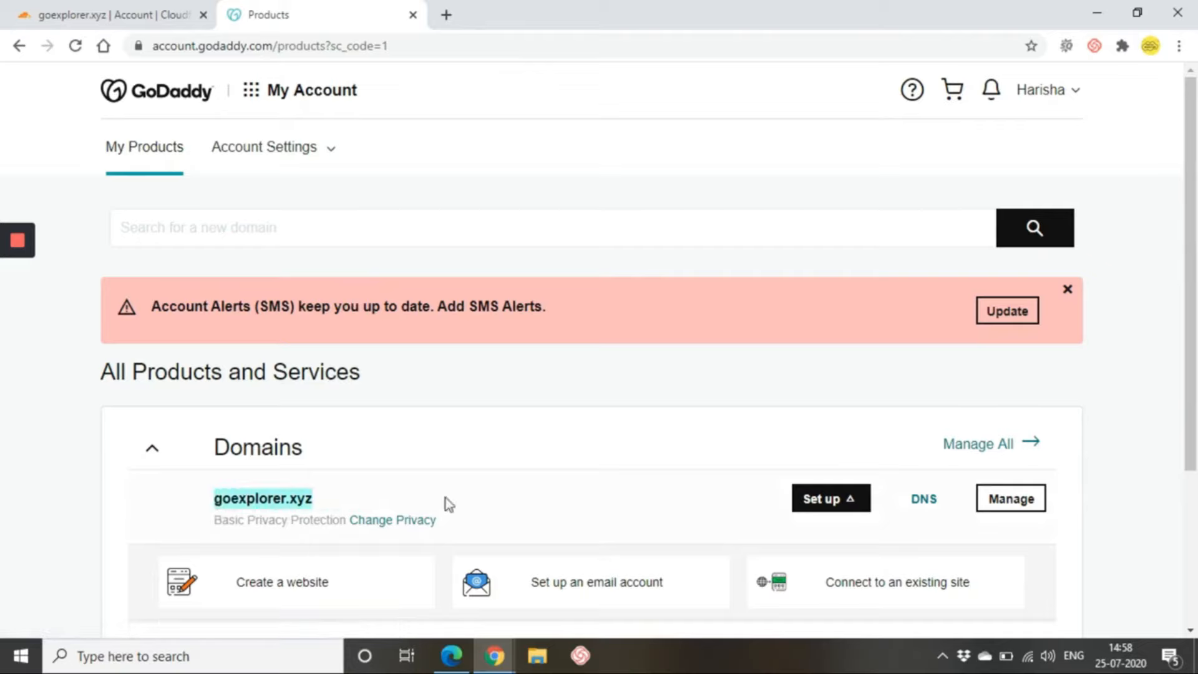
Open the DNS management of goexplorer.xyz and choose to enter custom nameservers in place of the default ones.
{"action": "left_click", "coordinate": [567, 506]}
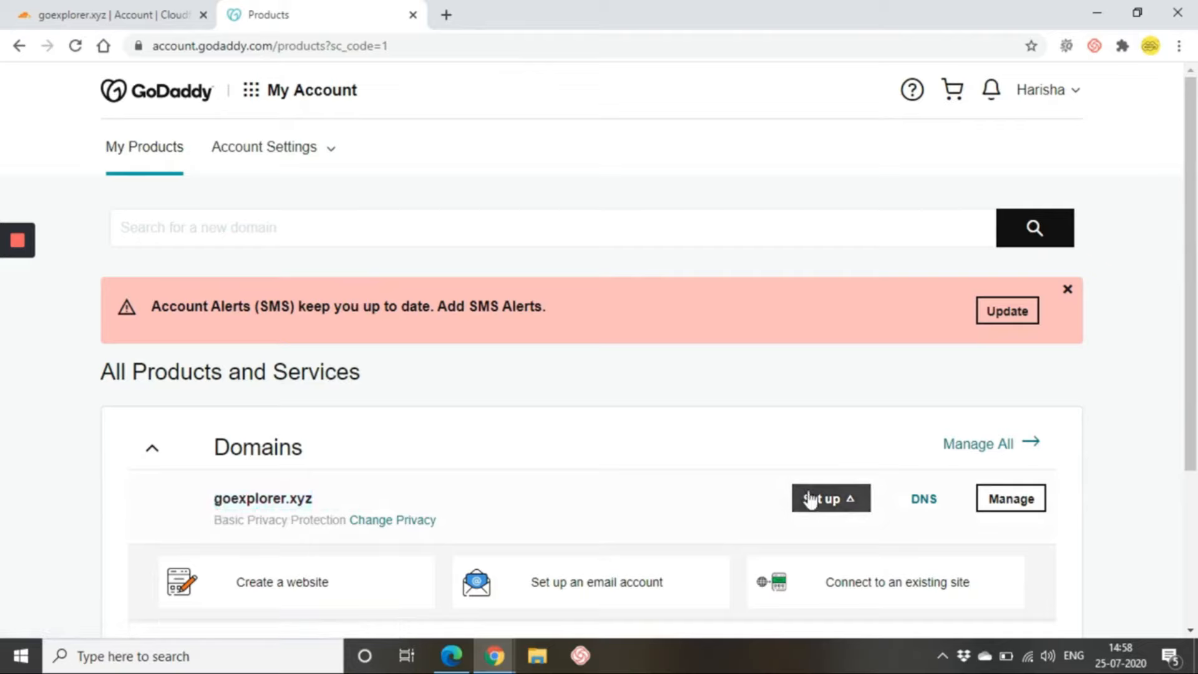
{"action": "left_click", "coordinate": [926, 503]}
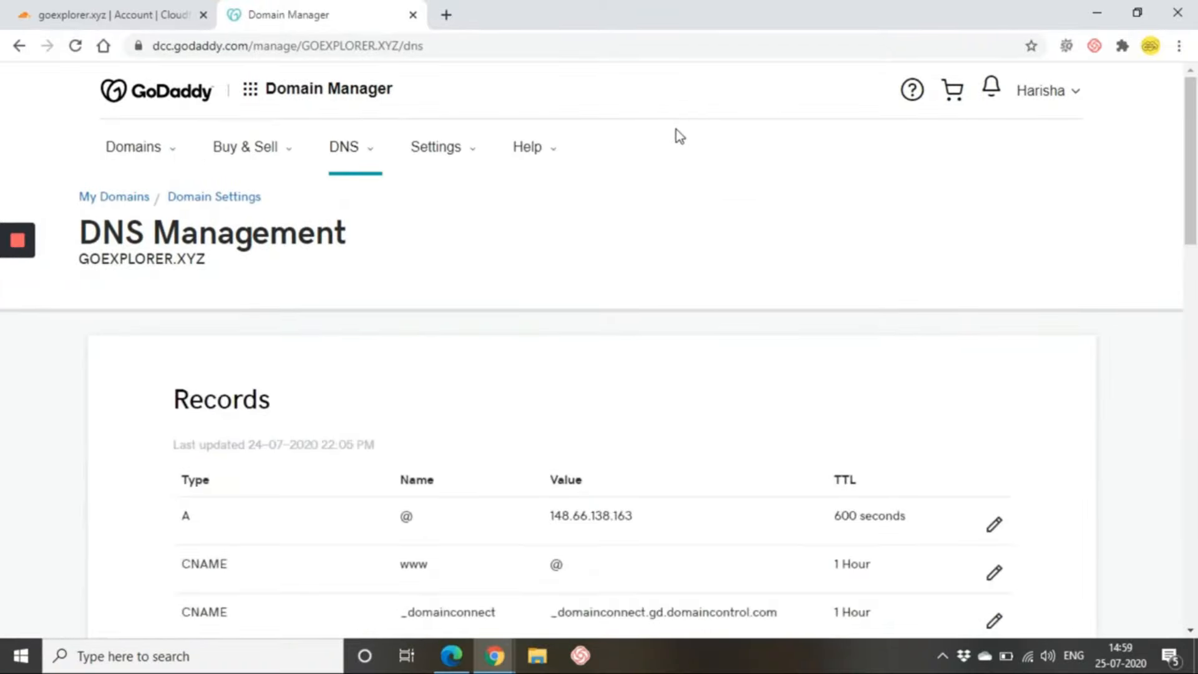
{"action": "scroll", "coordinate": [680, 136], "scroll_direction": "down", "scroll_amount": 12}
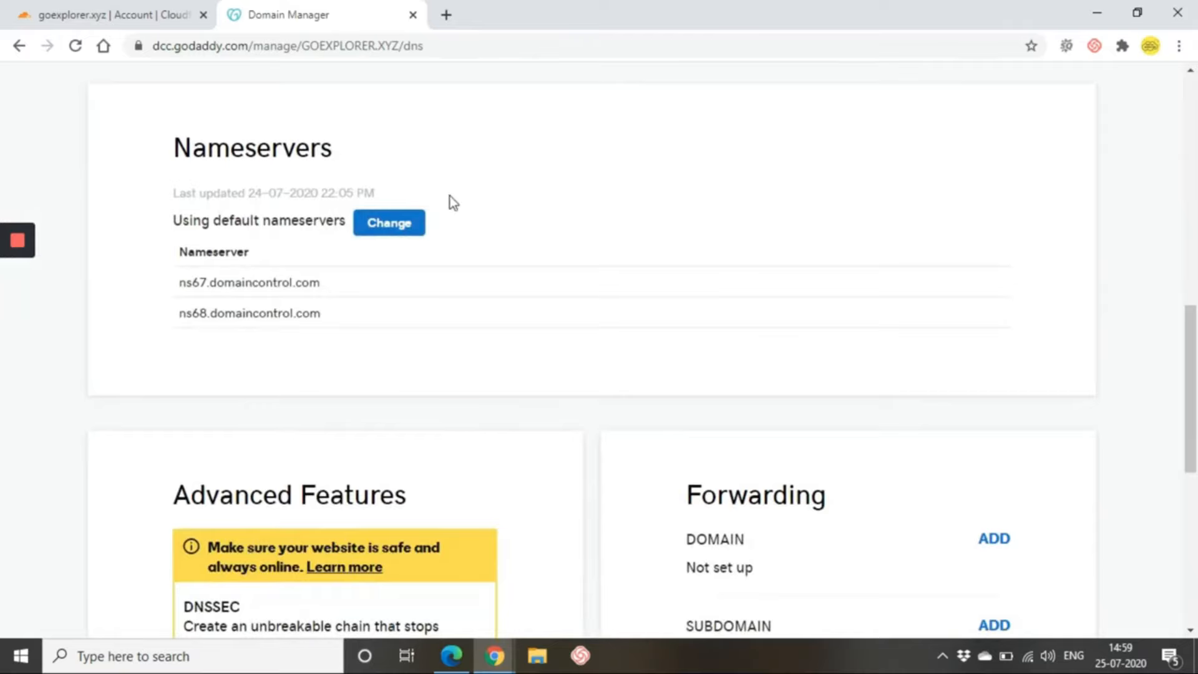
{"action": "scroll", "coordinate": [451, 196], "scroll_direction": "up", "scroll_amount": 7}
{"action": "scroll", "coordinate": [450, 196], "scroll_direction": "down", "scroll_amount": 7}
{"action": "left_click", "coordinate": [386, 226]}
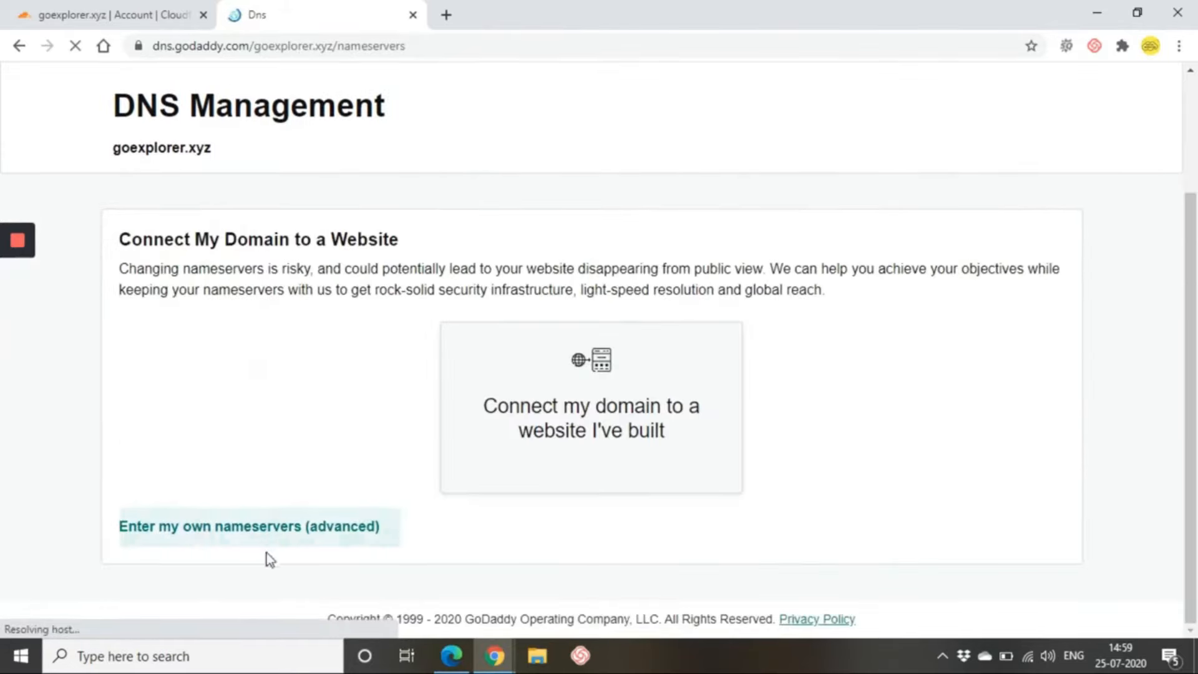
{"action": "left_click", "coordinate": [223, 537]}
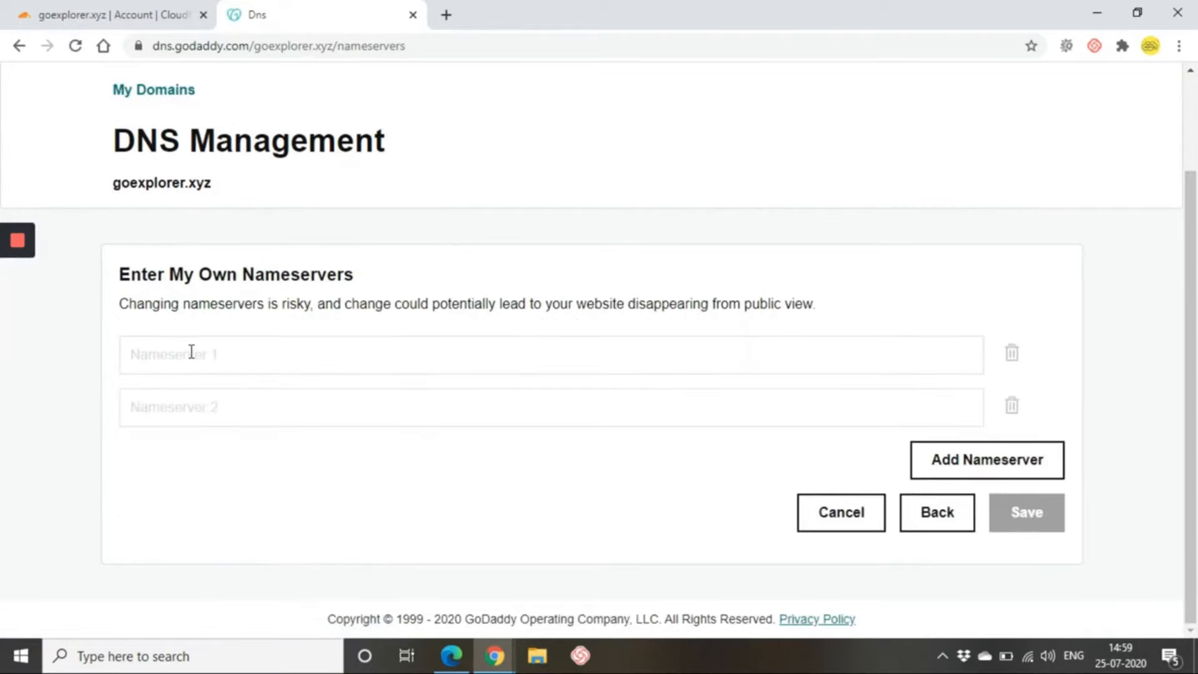
Copy Cloudflare's first nameserver, alexandra.ns.cloudflare.com, and enter it as Nameserver 1 in GoDaddy.
{"action": "left_click", "coordinate": [114, 8]}
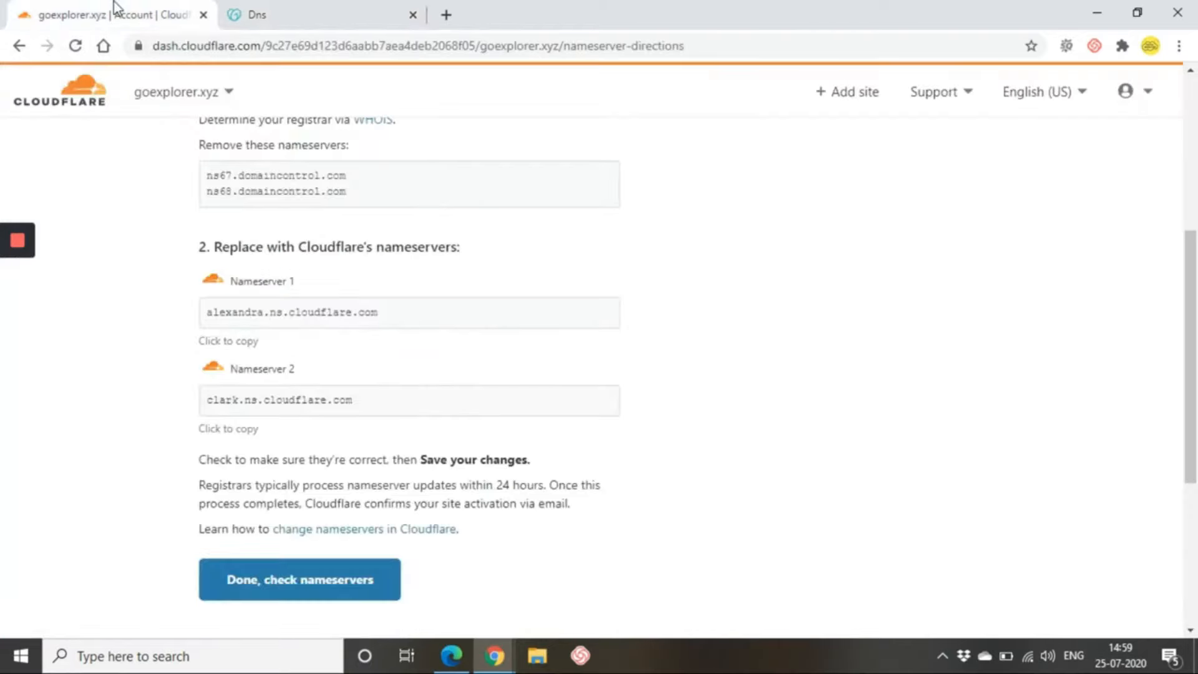
{"action": "left_click", "coordinate": [212, 347]}
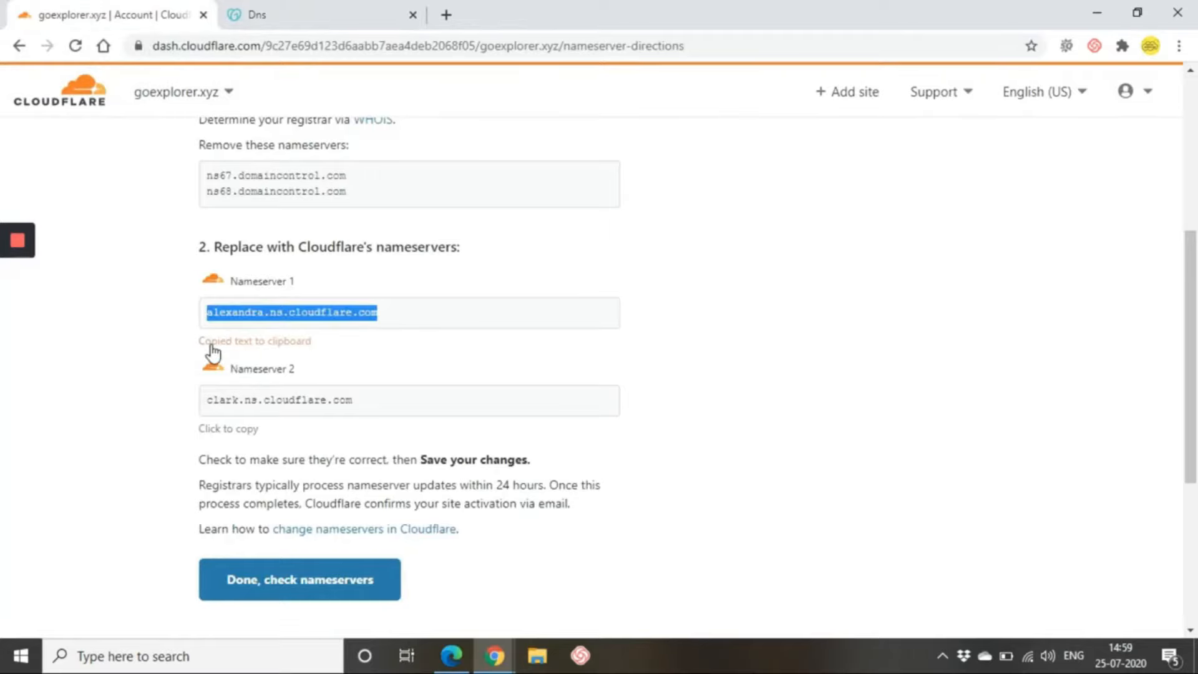
{"action": "left_click", "coordinate": [290, 12]}
{"action": "left_click", "coordinate": [287, 351]}
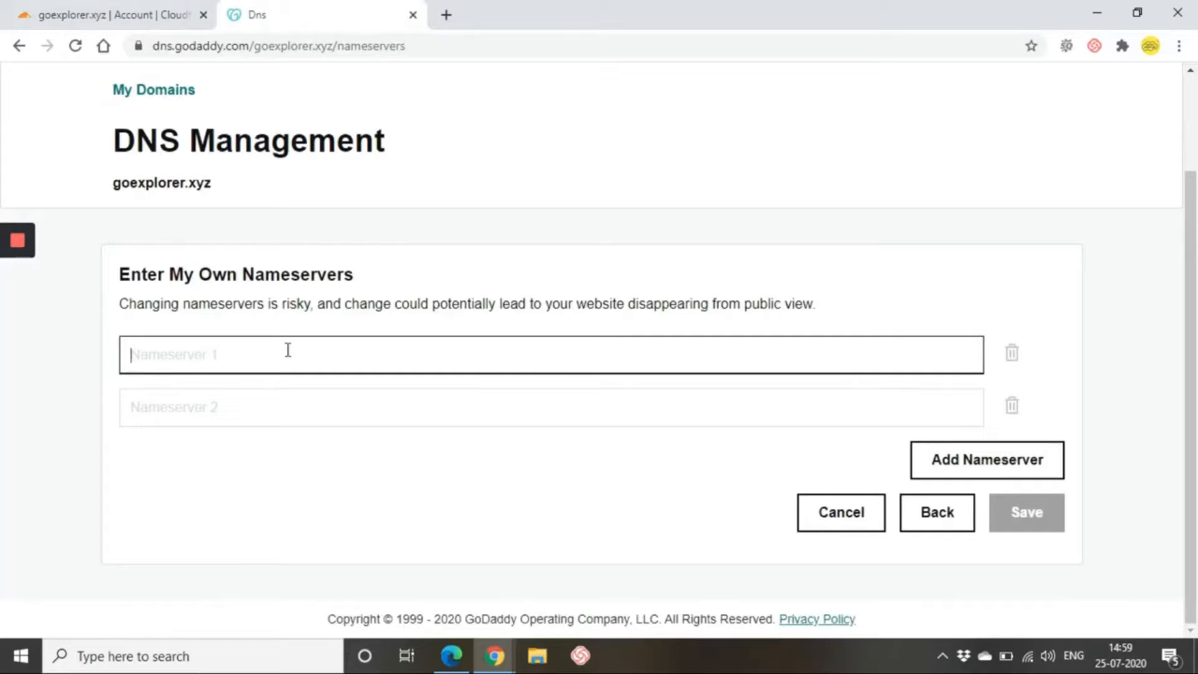
{"action": "key", "text": "ctrl+v"}
Copy Cloudflare's second nameserver, clark.ns.cloudflare.com, into Nameserver 2 in GoDaddy and save the nameserver change.
{"action": "left_click", "coordinate": [275, 407]}
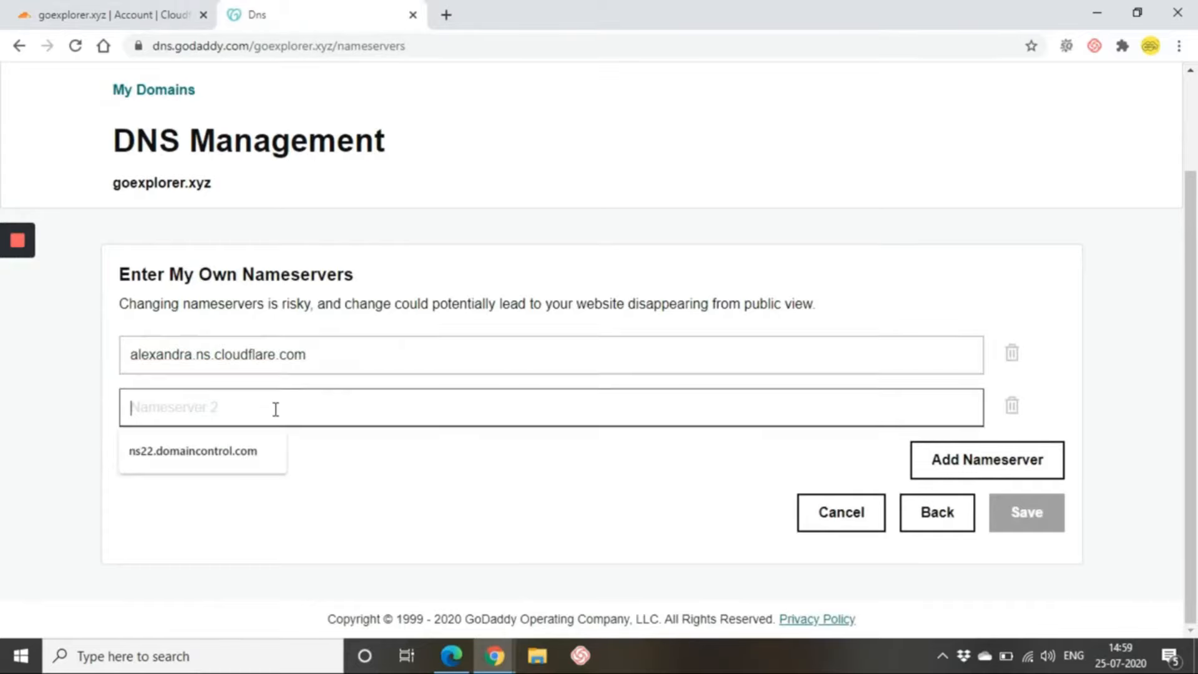
{"action": "left_click", "coordinate": [118, 13]}
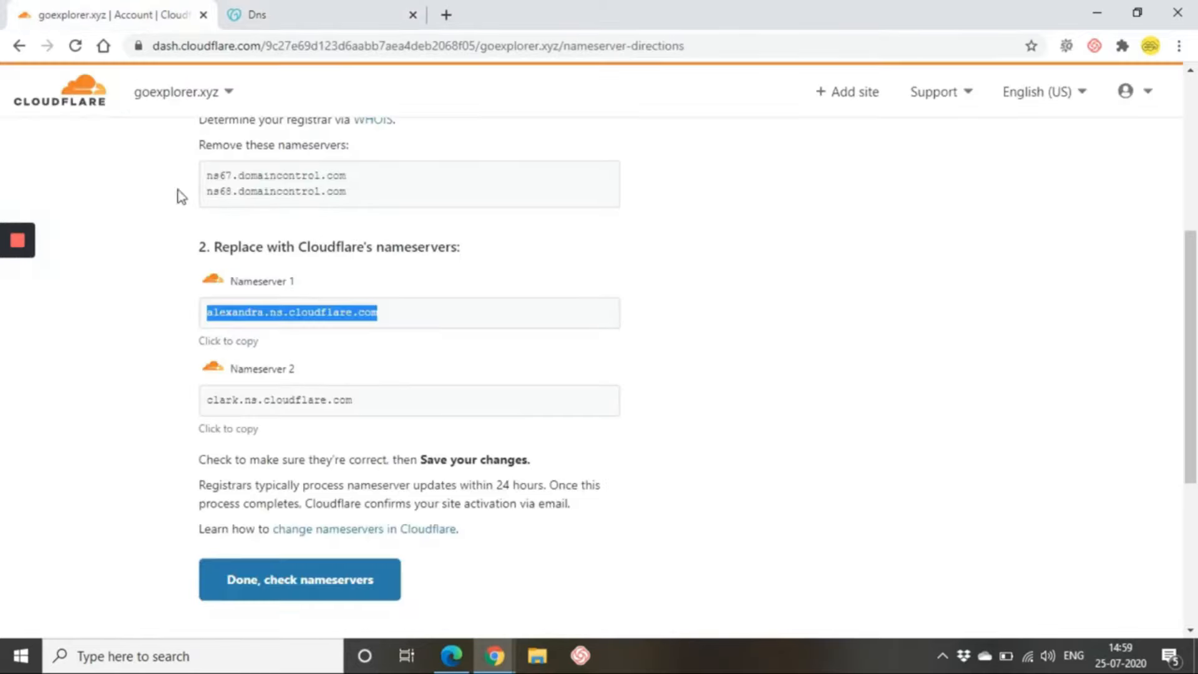
{"action": "left_click", "coordinate": [228, 431]}
{"action": "left_click", "coordinate": [268, 2]}
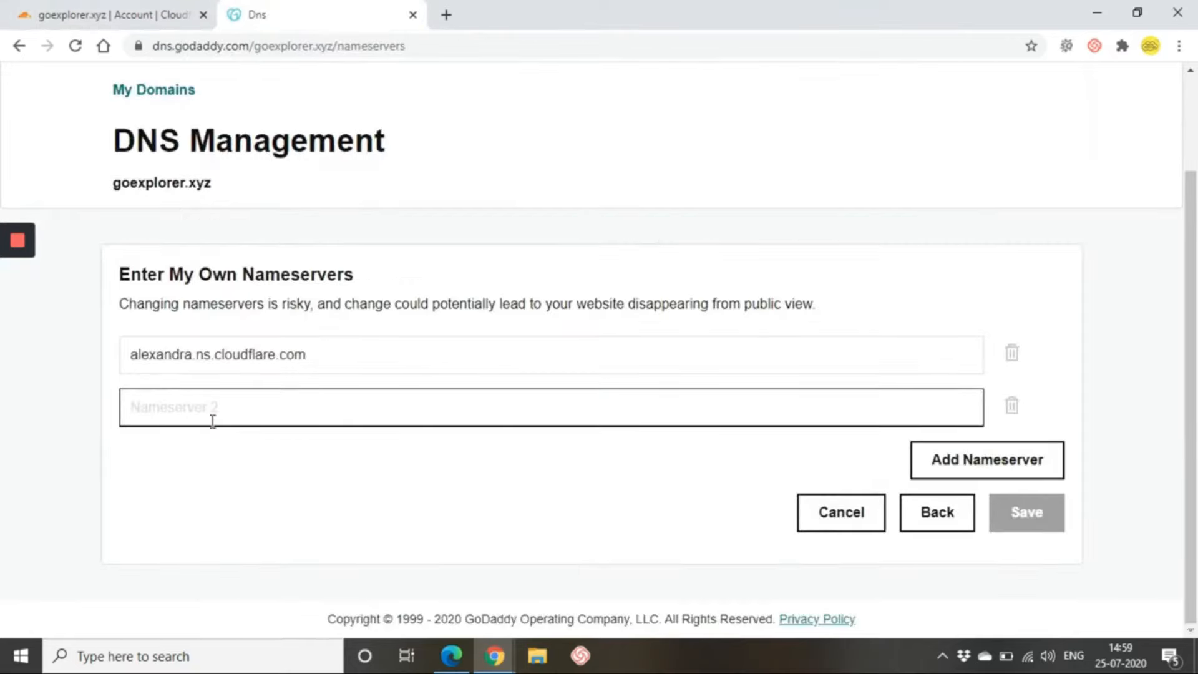
{"action": "key", "text": "ctrl+v"}
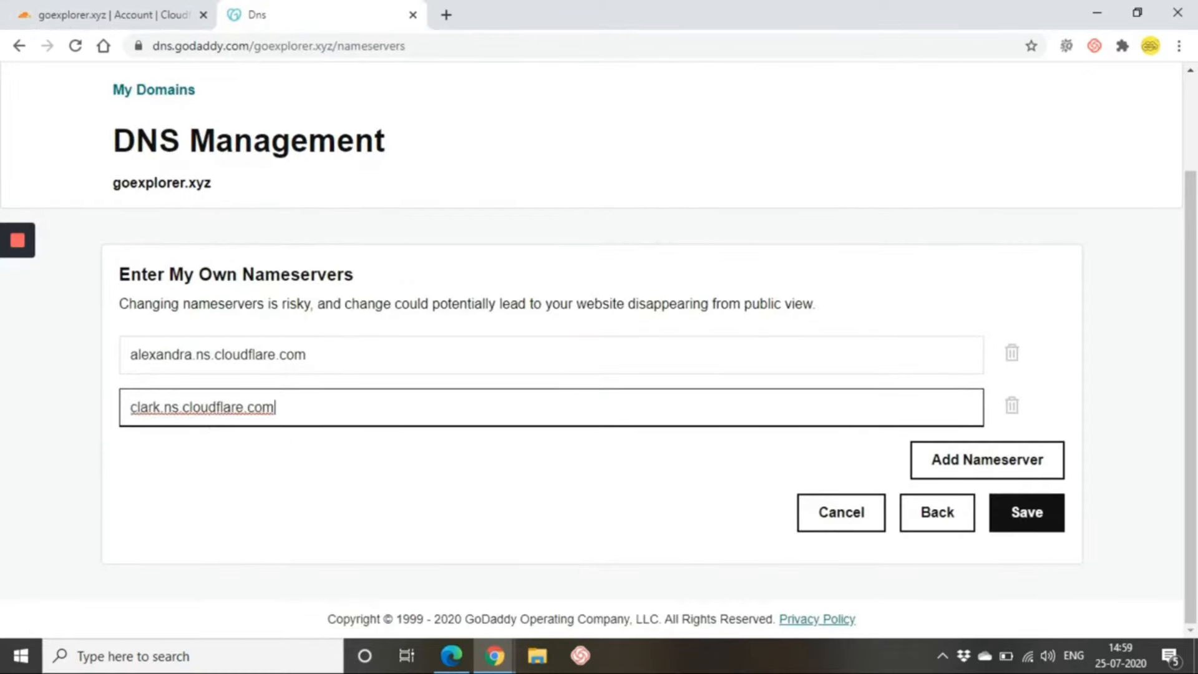
{"action": "left_click", "coordinate": [1012, 521]}
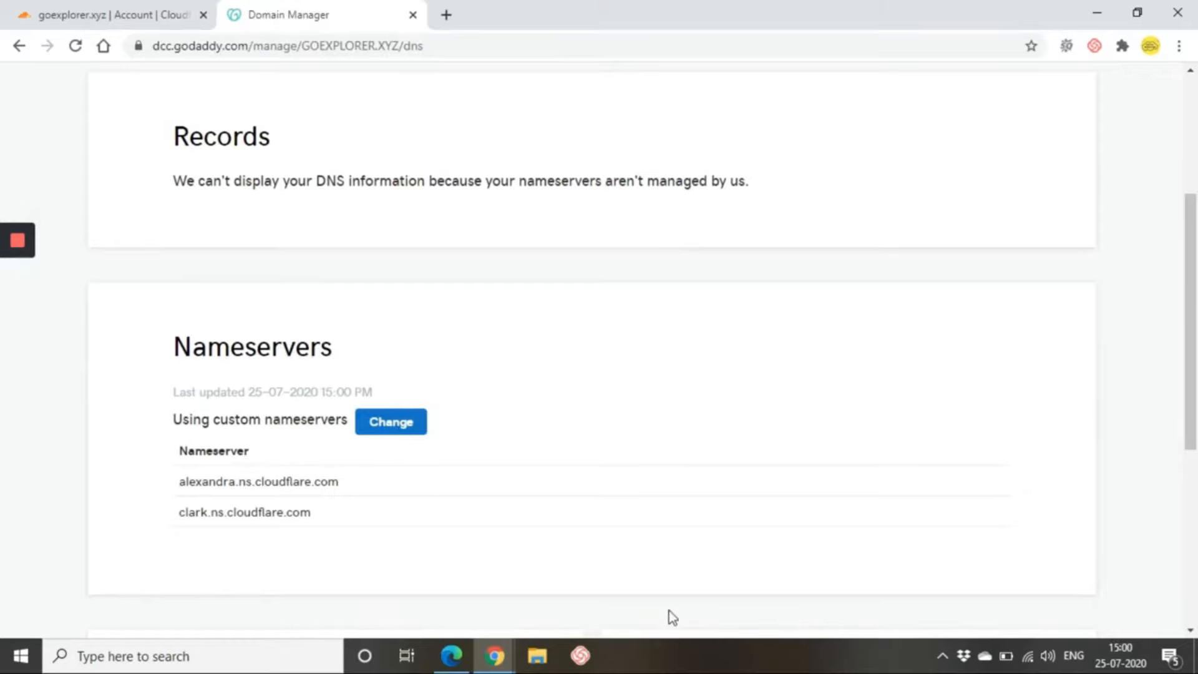
Switch to Cloudflare, mark the nameserver change as done, and postpone the Quick Start Guide.
{"action": "left_click", "coordinate": [112, 16]}
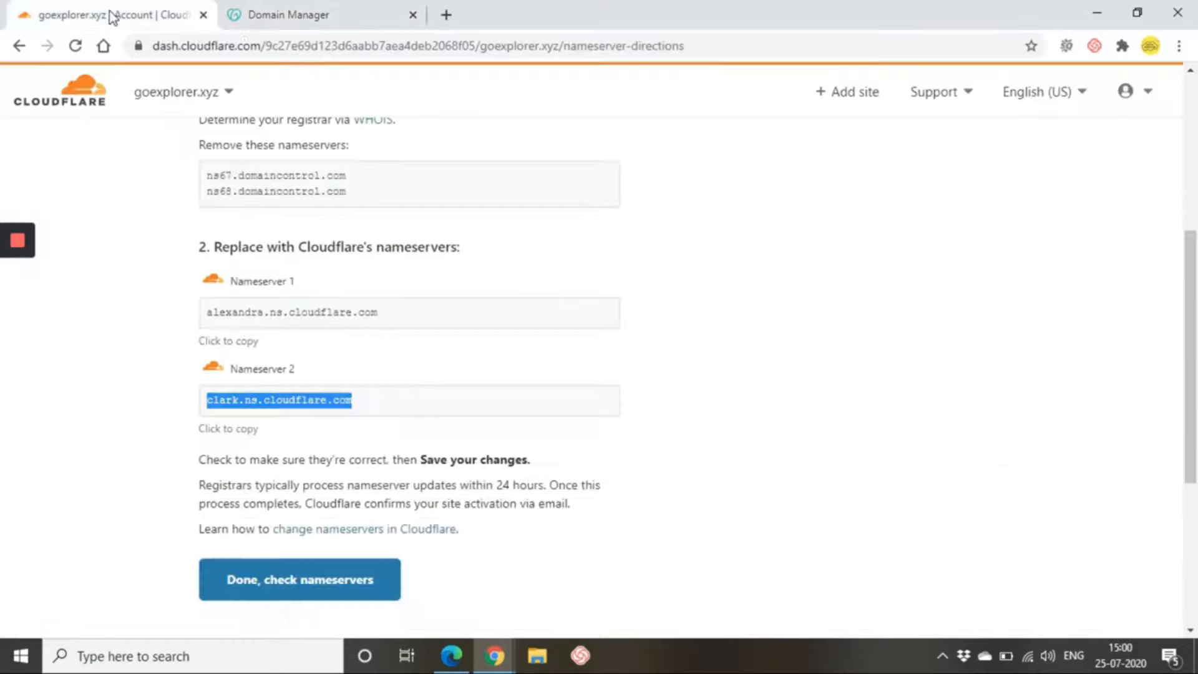
{"action": "scroll", "coordinate": [658, 387], "scroll_direction": "down", "scroll_amount": 3}
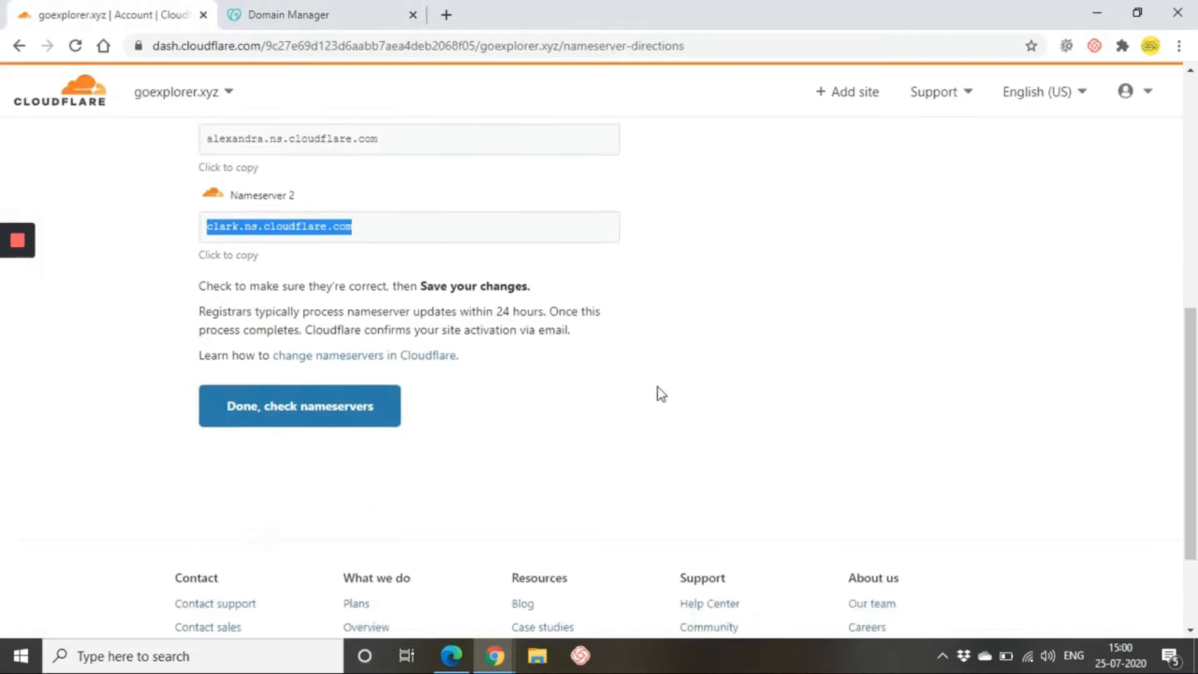
{"action": "left_click", "coordinate": [339, 417]}
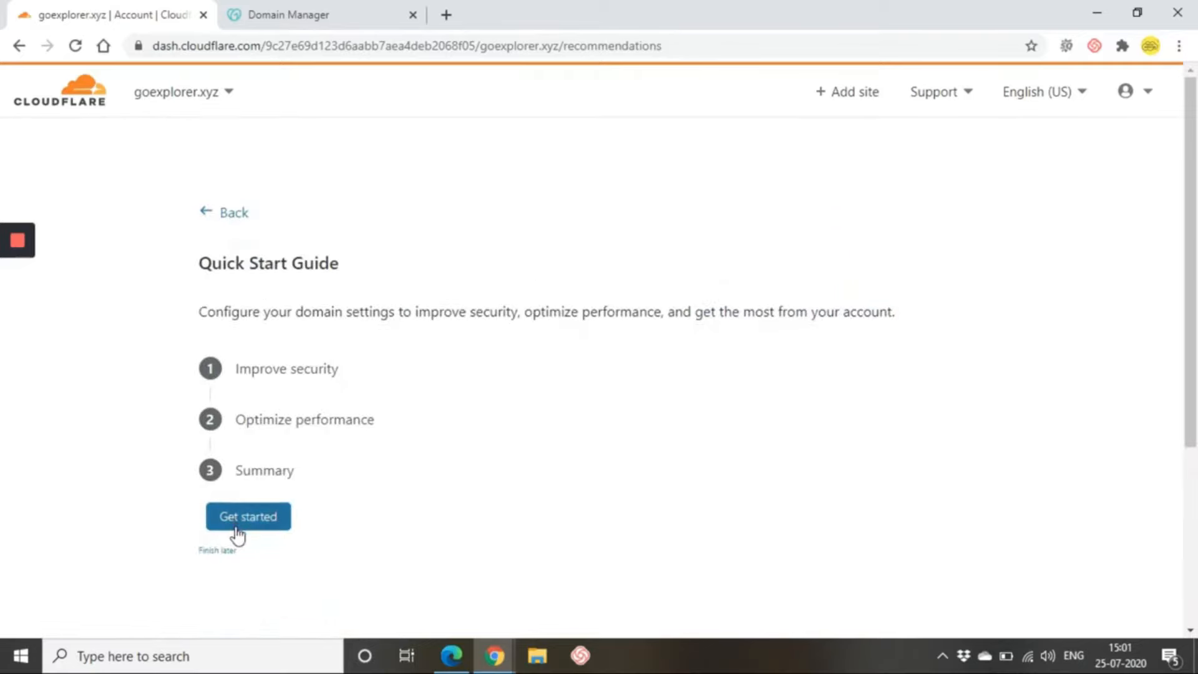
{"action": "scroll", "coordinate": [785, 318], "scroll_direction": "down", "scroll_amount": 2}
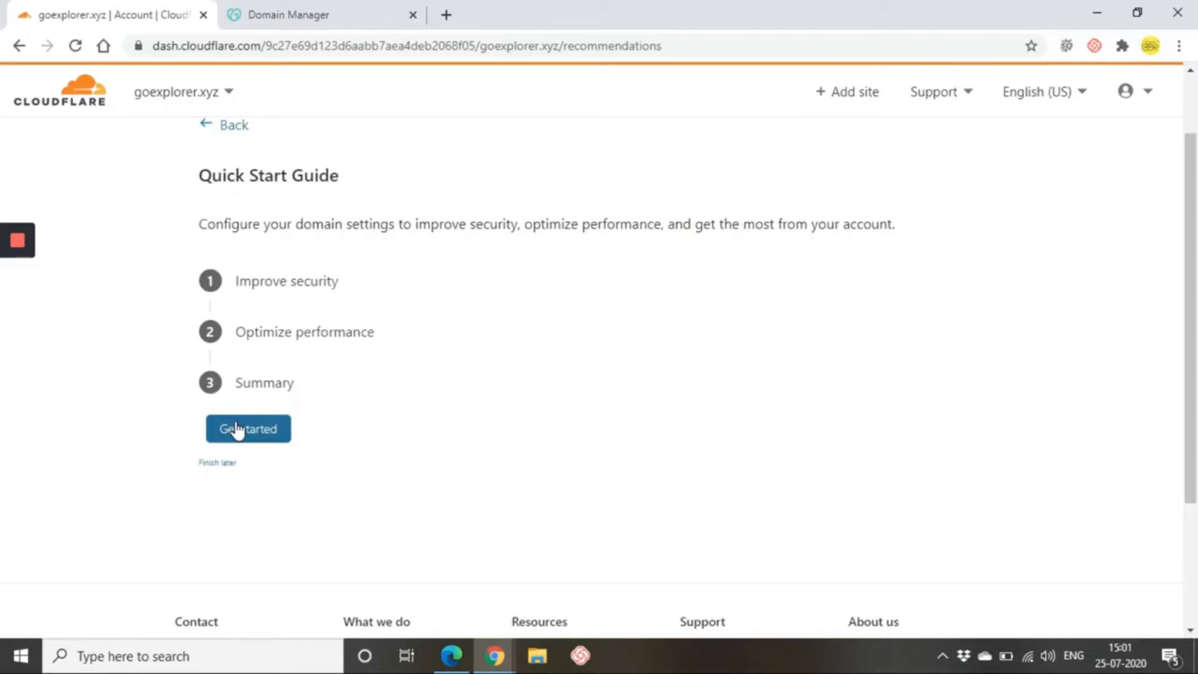
{"action": "left_click", "coordinate": [225, 471]}
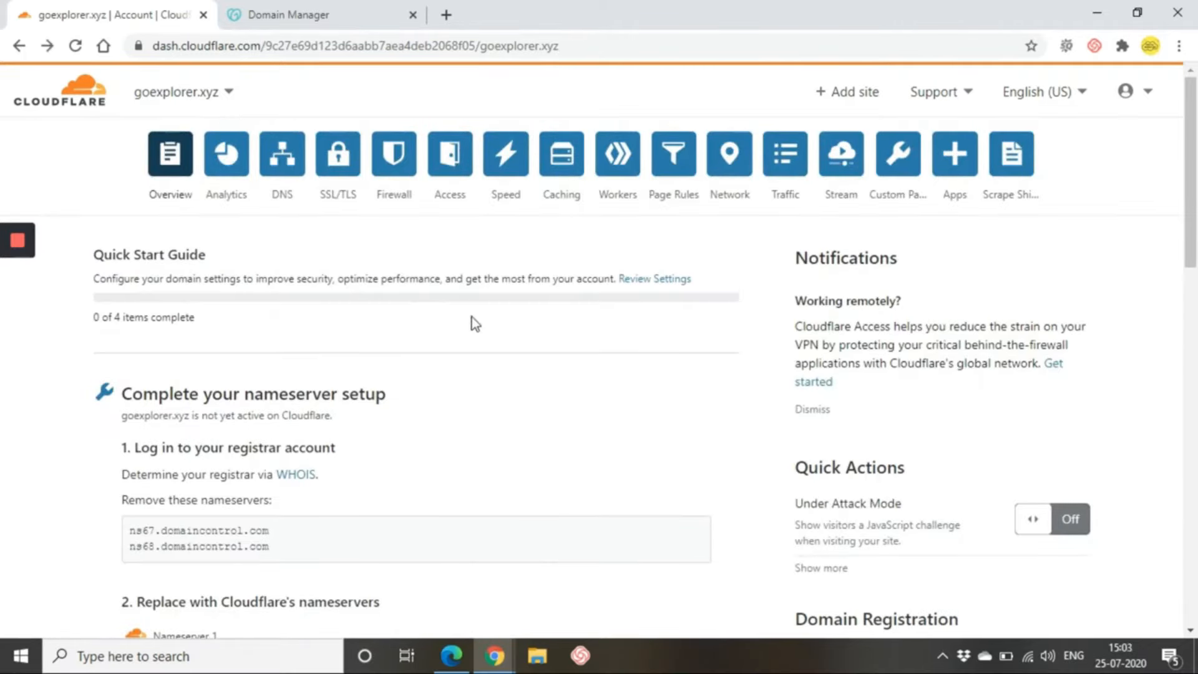
Request an immediate re-check of the goexplorer.xyz nameservers from the site overview and read the resulting notice.
{"action": "scroll", "coordinate": [471, 317], "scroll_direction": "down", "scroll_amount": 8}
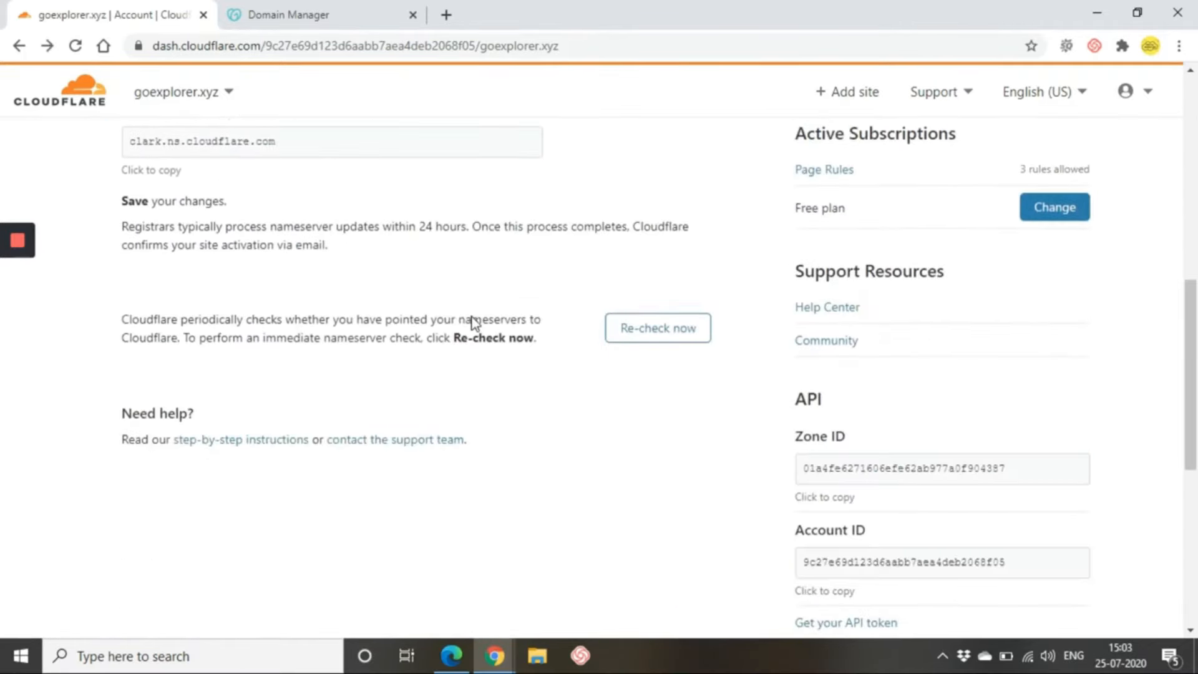
{"action": "left_click", "coordinate": [627, 336]}
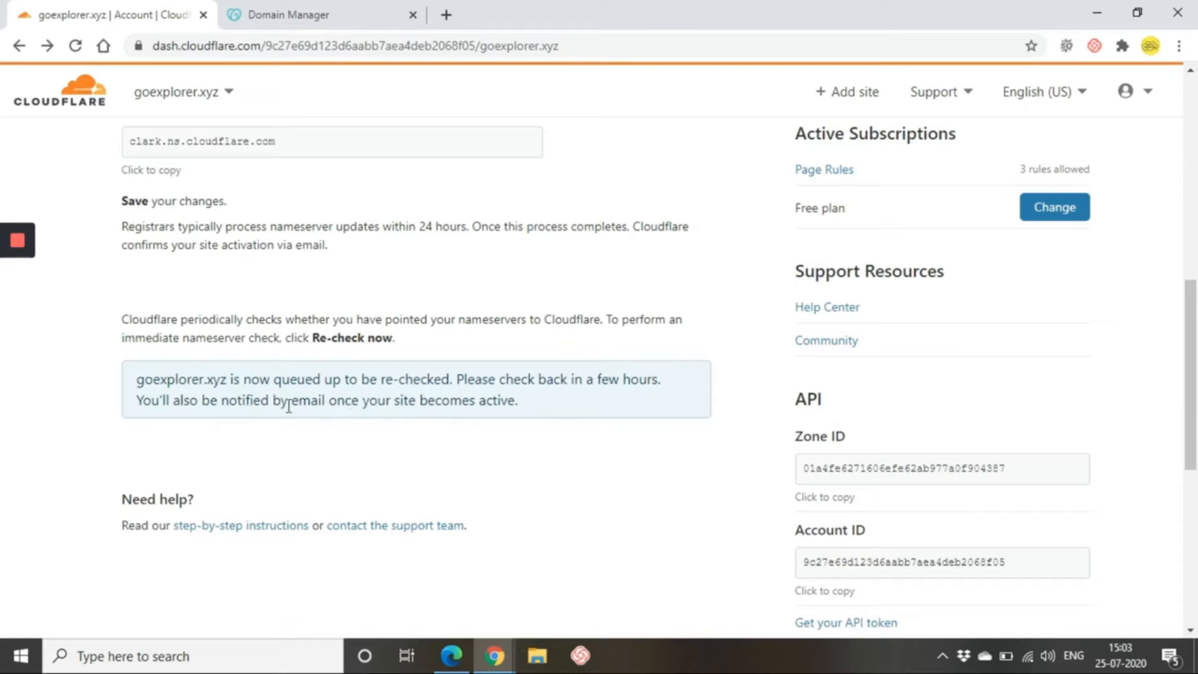
{"action": "left_click_drag", "start_coordinate": [268, 402], "coordinate": [510, 404]}
{"action": "left_click", "coordinate": [510, 404]}
{"action": "scroll", "coordinate": [488, 462], "scroll_direction": "up", "scroll_amount": 7}
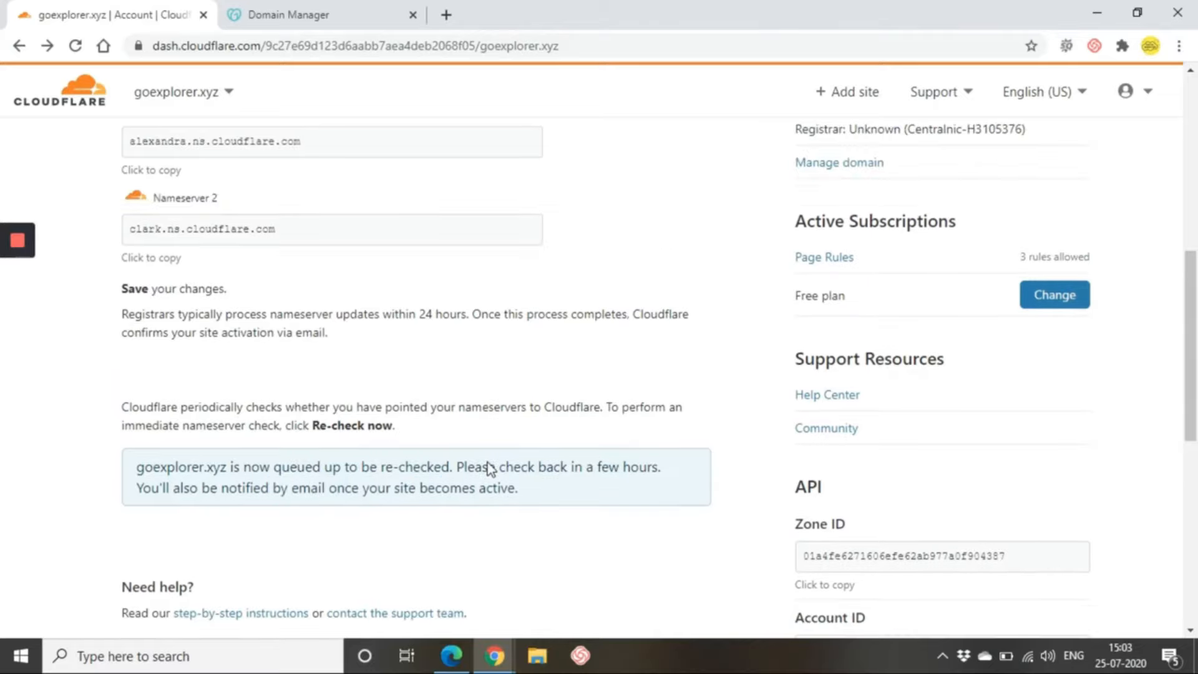
{"action": "scroll", "coordinate": [489, 462], "scroll_direction": "up", "scroll_amount": 3}
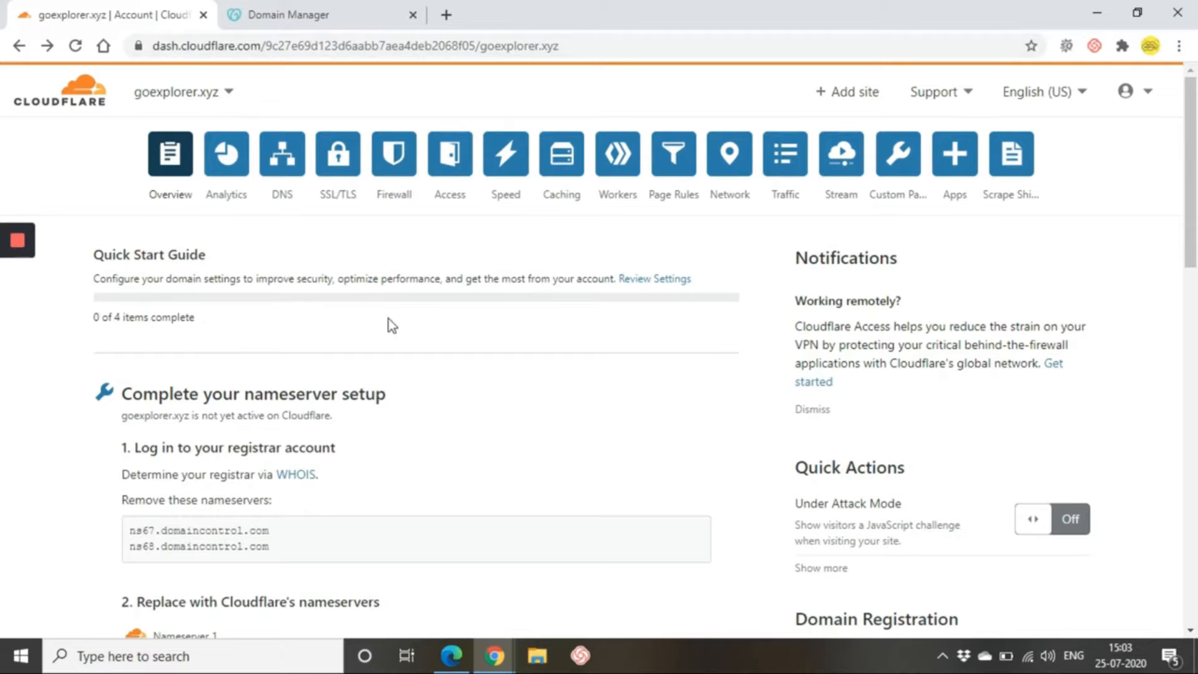
Open the WordPress login page at goexplorer.xyz/wp-admin in a new browser tab.
{"action": "left_click", "coordinate": [445, 15]}
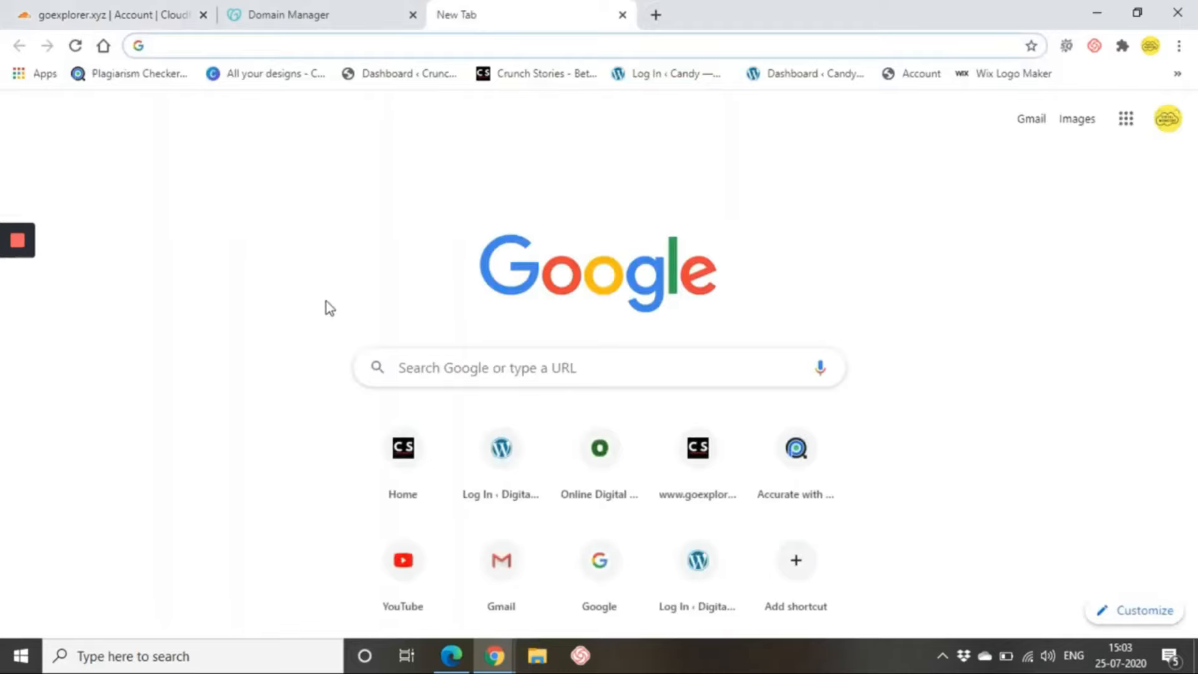
{"action": "type", "text": "go"}
{"action": "key", "text": "Right"}
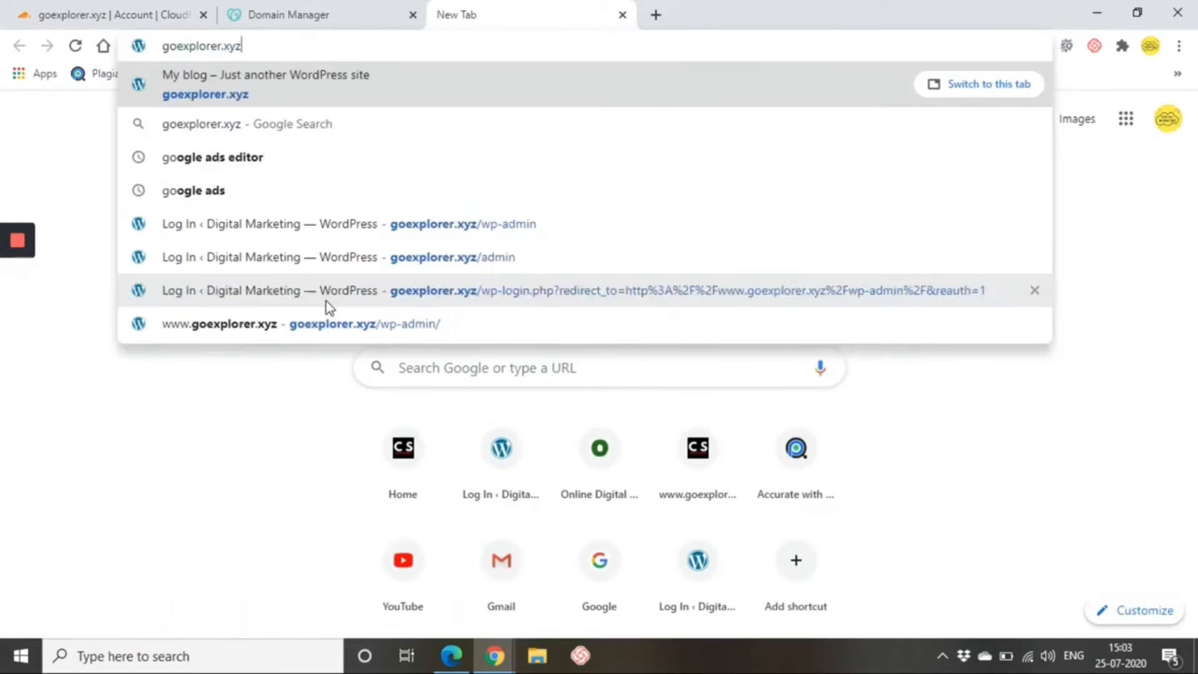
{"action": "type", "text": "/"}
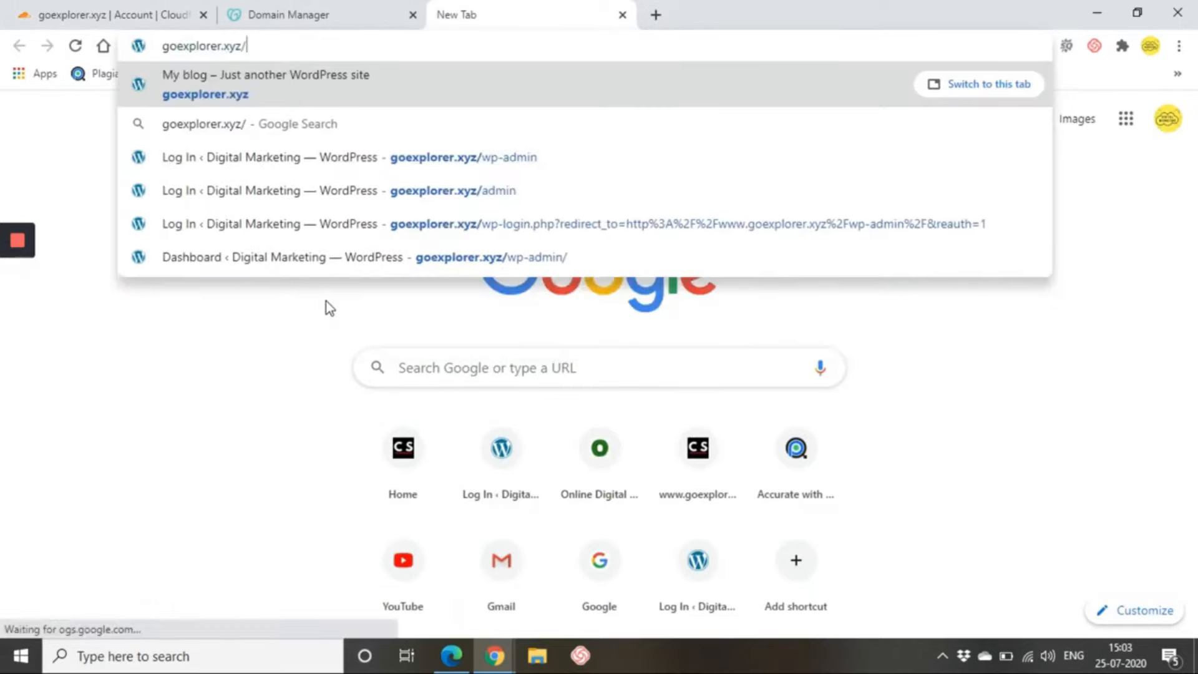
{"action": "type", "text": "wp"}
{"action": "key", "text": "Return"}
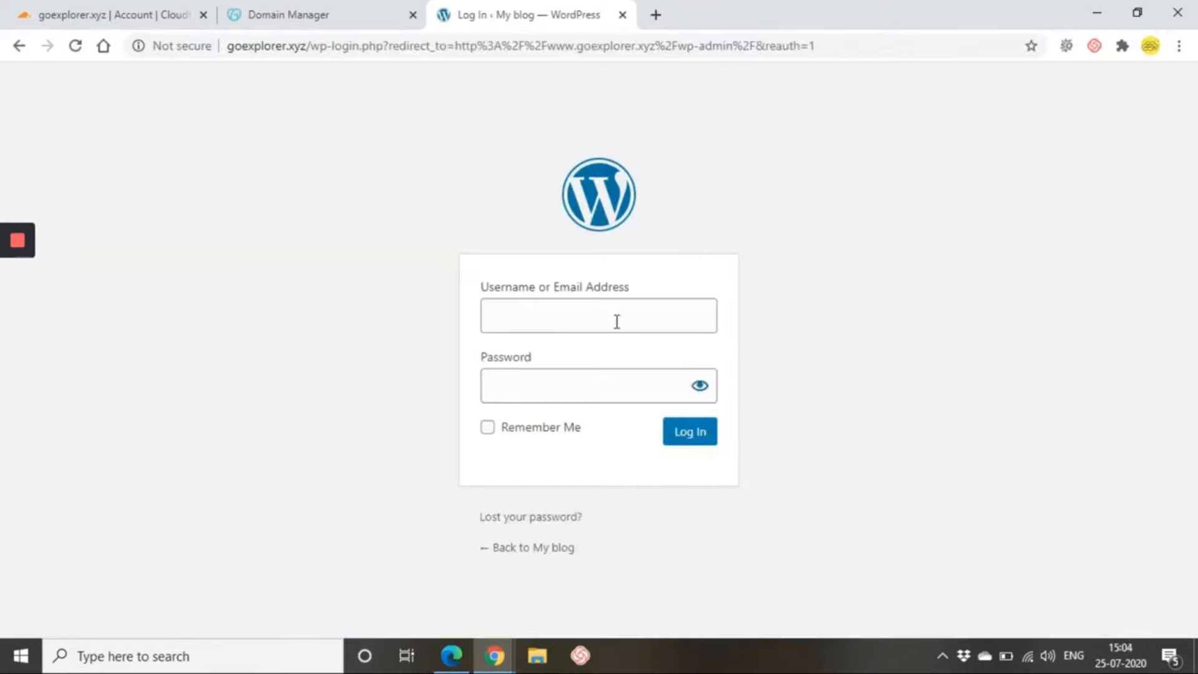
Log in to WordPress by filling in the username and password from the saved credentials.
{"action": "left_click", "coordinate": [615, 319]}
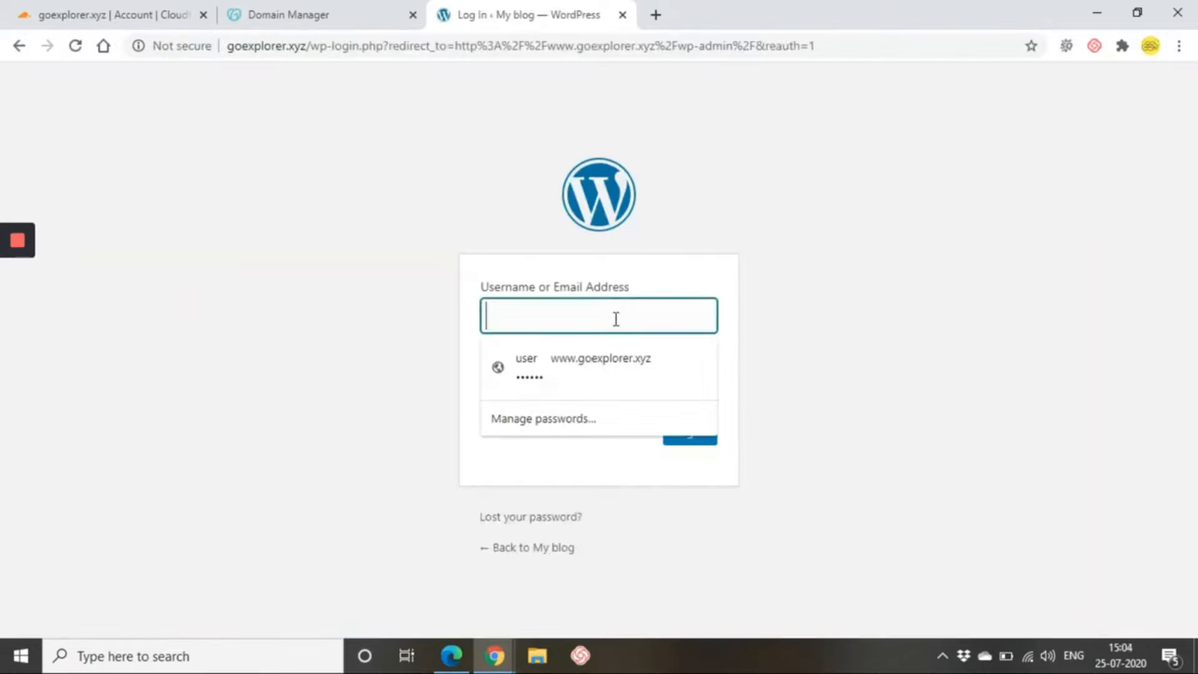
{"action": "left_click", "coordinate": [612, 369]}
{"action": "left_click", "coordinate": [680, 426]}
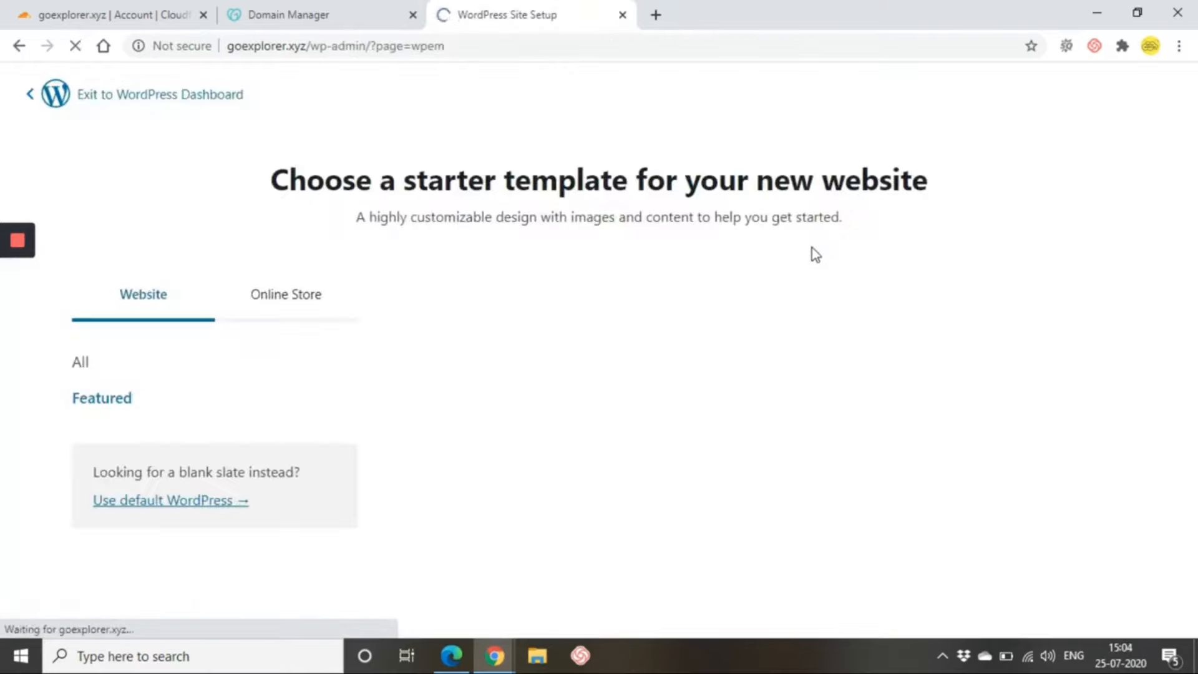
Exit the starter template setup to the WordPress dashboard, submitting the exit questionnaire.
{"action": "left_click", "coordinate": [72, 97]}
{"action": "left_click", "coordinate": [434, 342]}
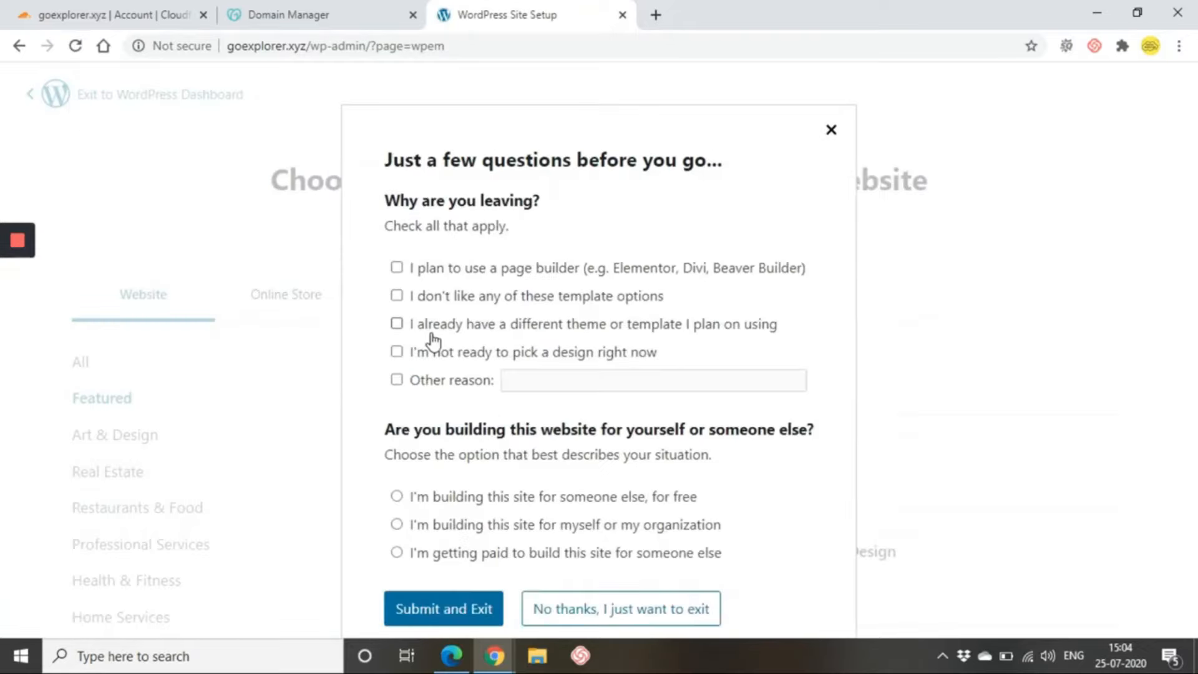
{"action": "left_click", "coordinate": [430, 623]}
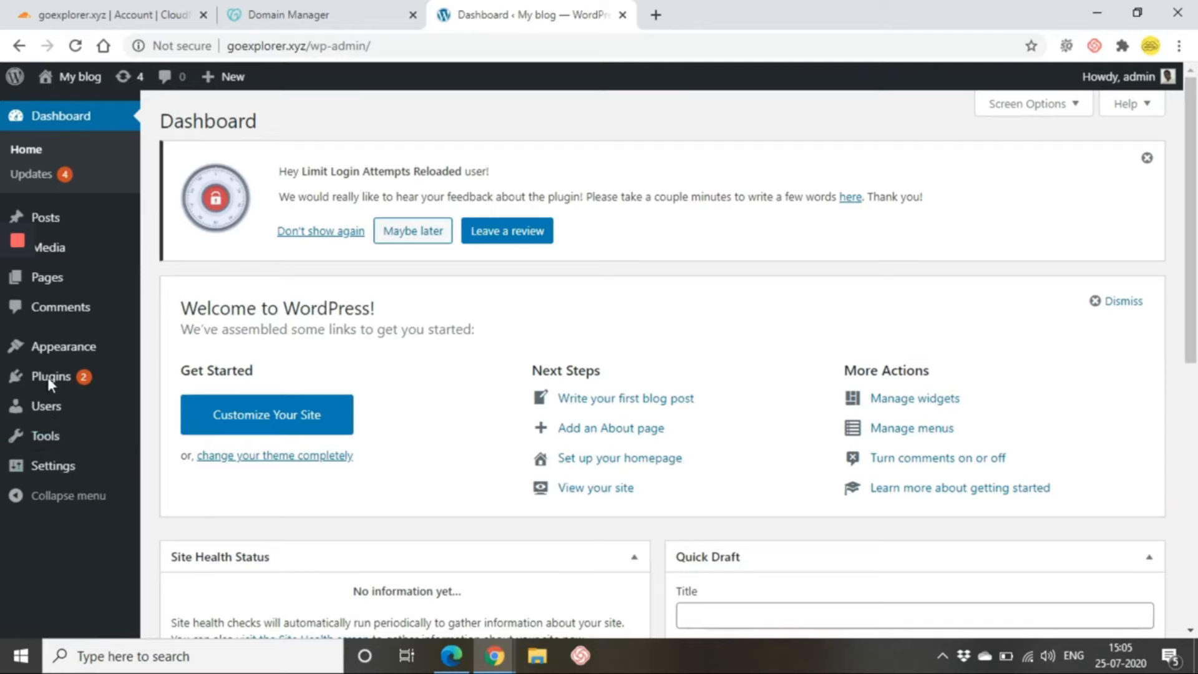
Search the WordPress plugin directory for "flexible ssl" from the page for adding new plugins.
{"action": "left_click", "coordinate": [174, 381]}
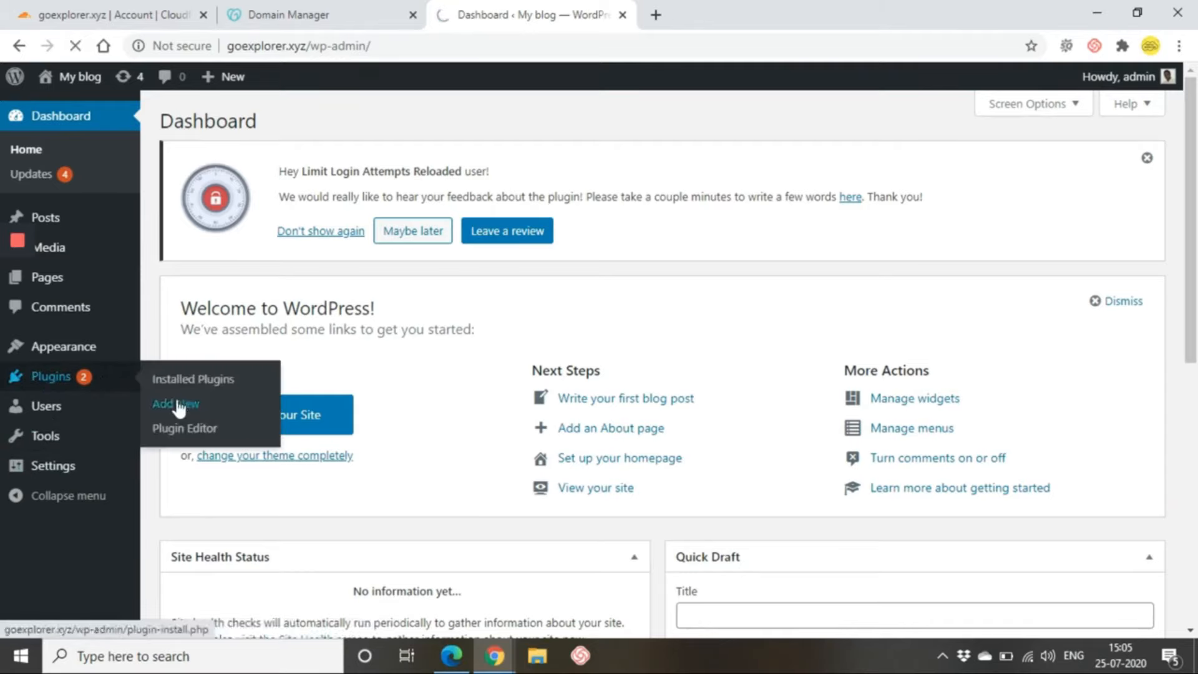
{"action": "left_click", "coordinate": [179, 406]}
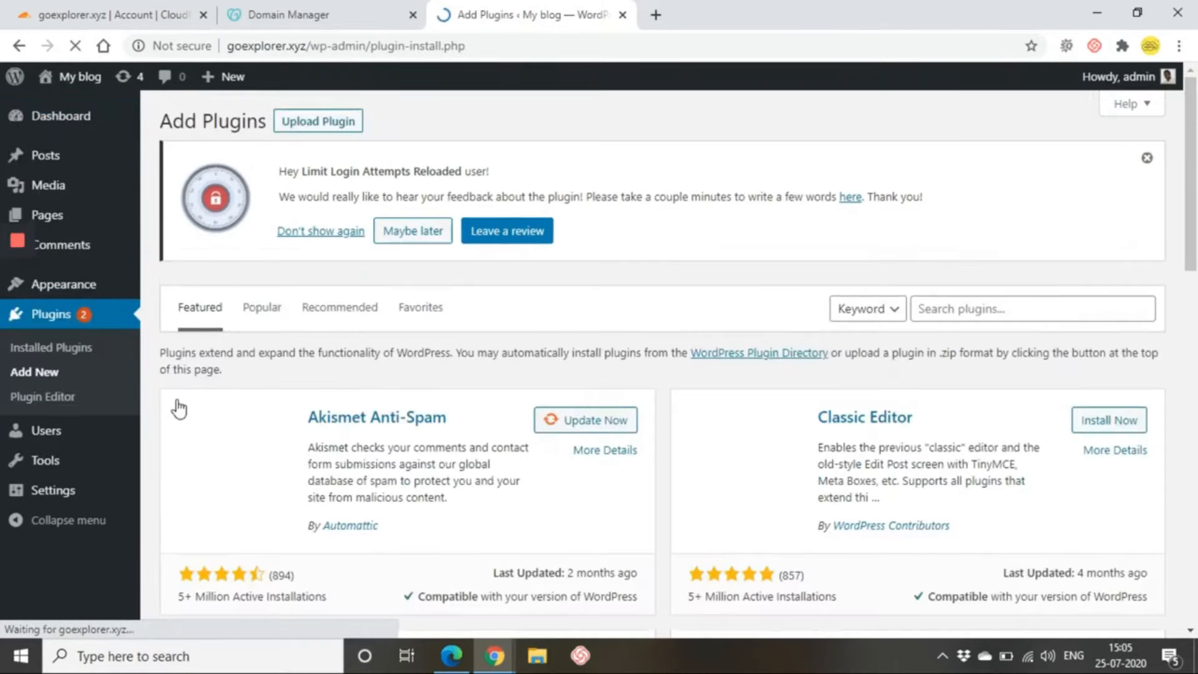
{"action": "left_click", "coordinate": [937, 314]}
{"action": "type", "text": "f"}
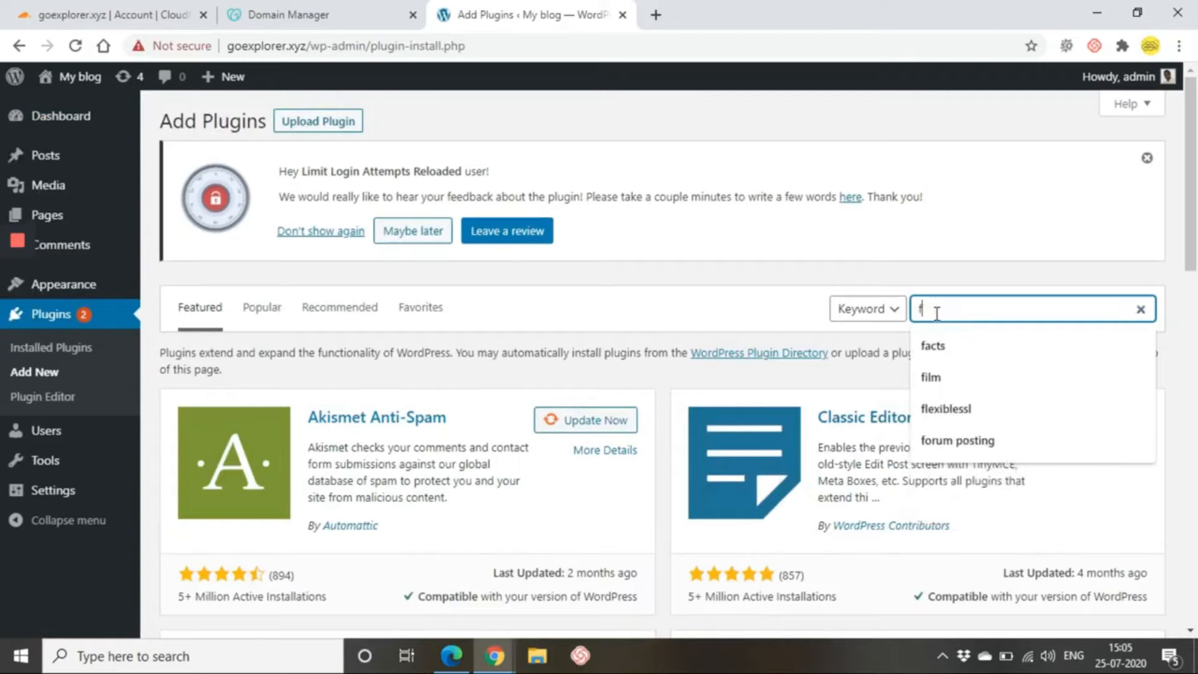
{"action": "type", "text": "lexible"}
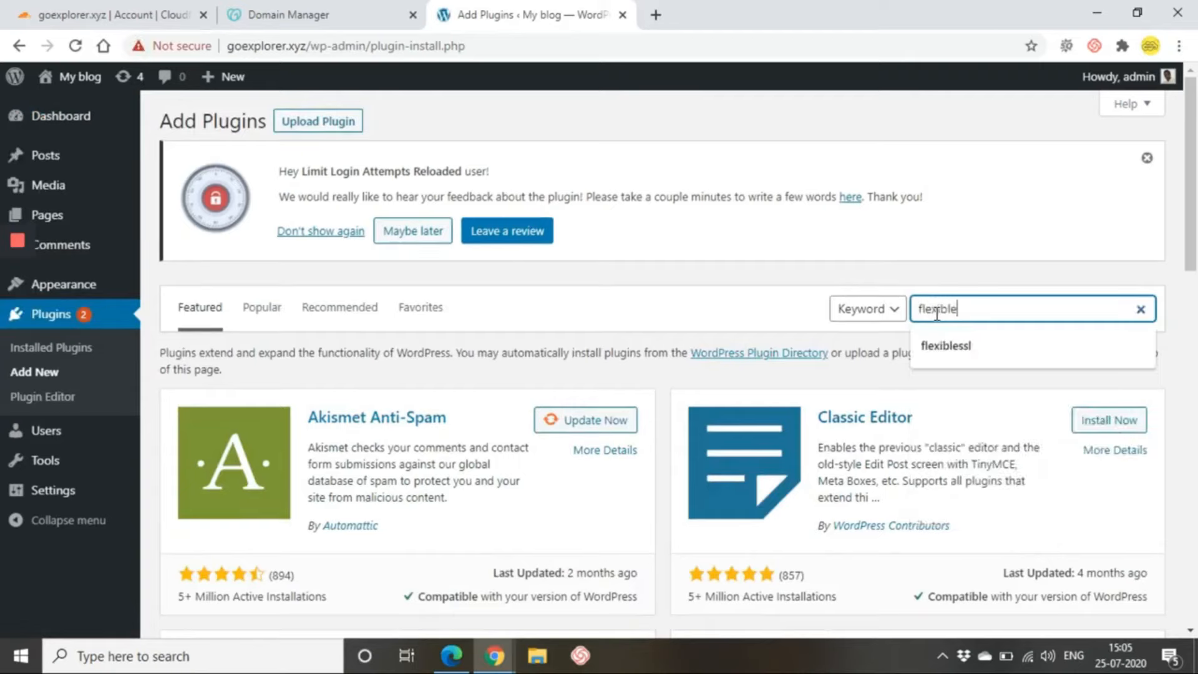
{"action": "type", "text": " ssl"}
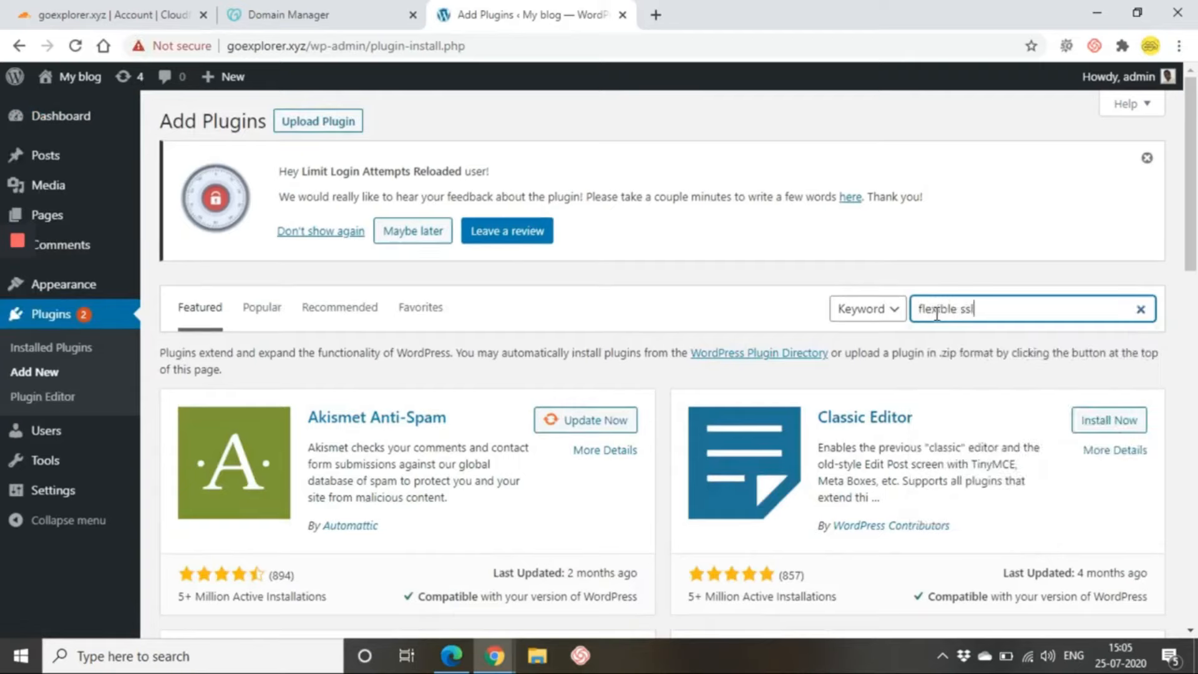
{"action": "key", "text": "Return"}
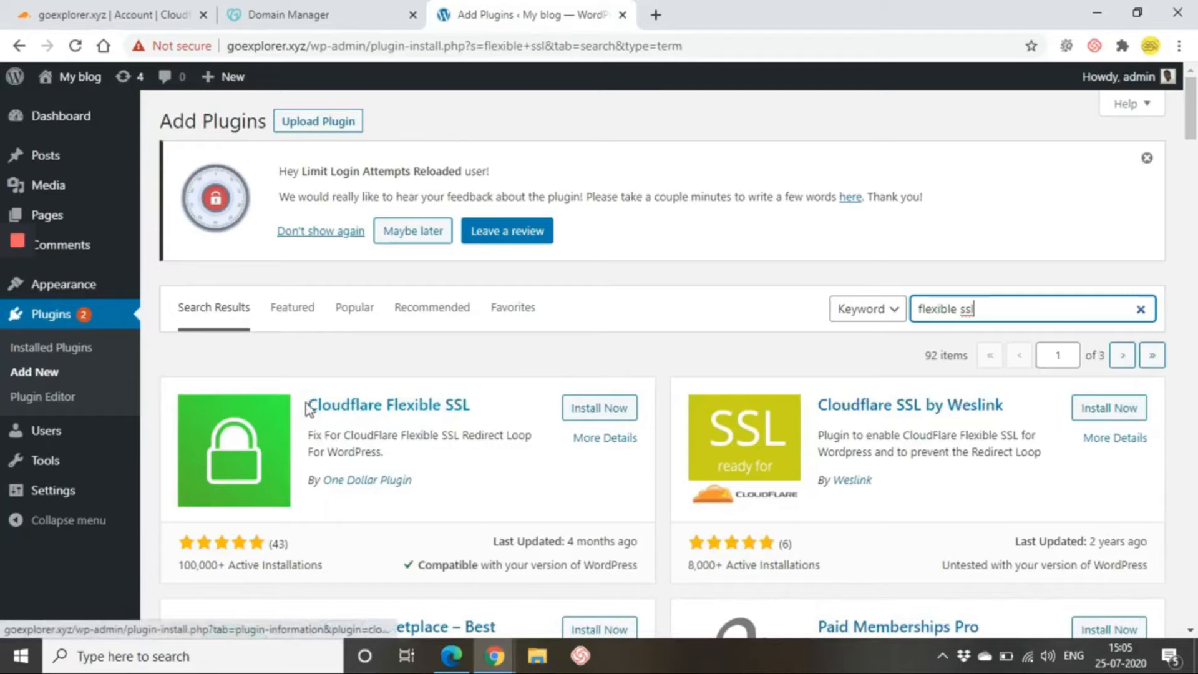
Install and activate the Cloudflare Flexible SSL plugin by One Dollar Plugin.
{"action": "left_click", "coordinate": [584, 409]}
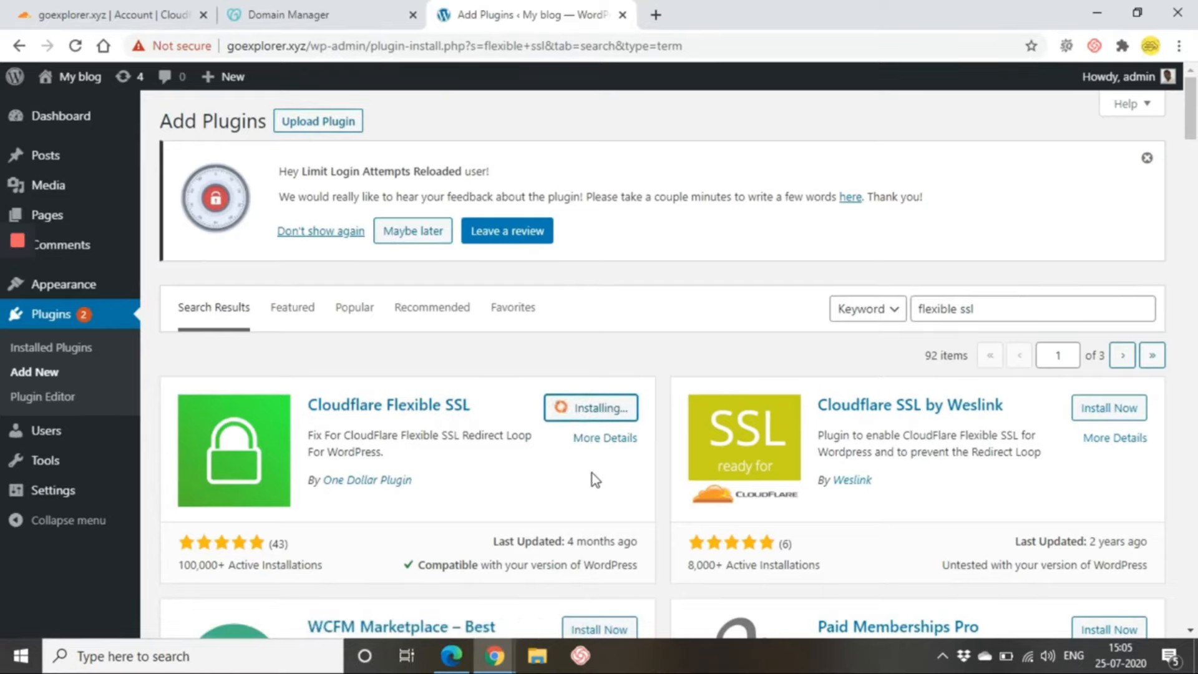
{"action": "left_click", "coordinate": [610, 407]}
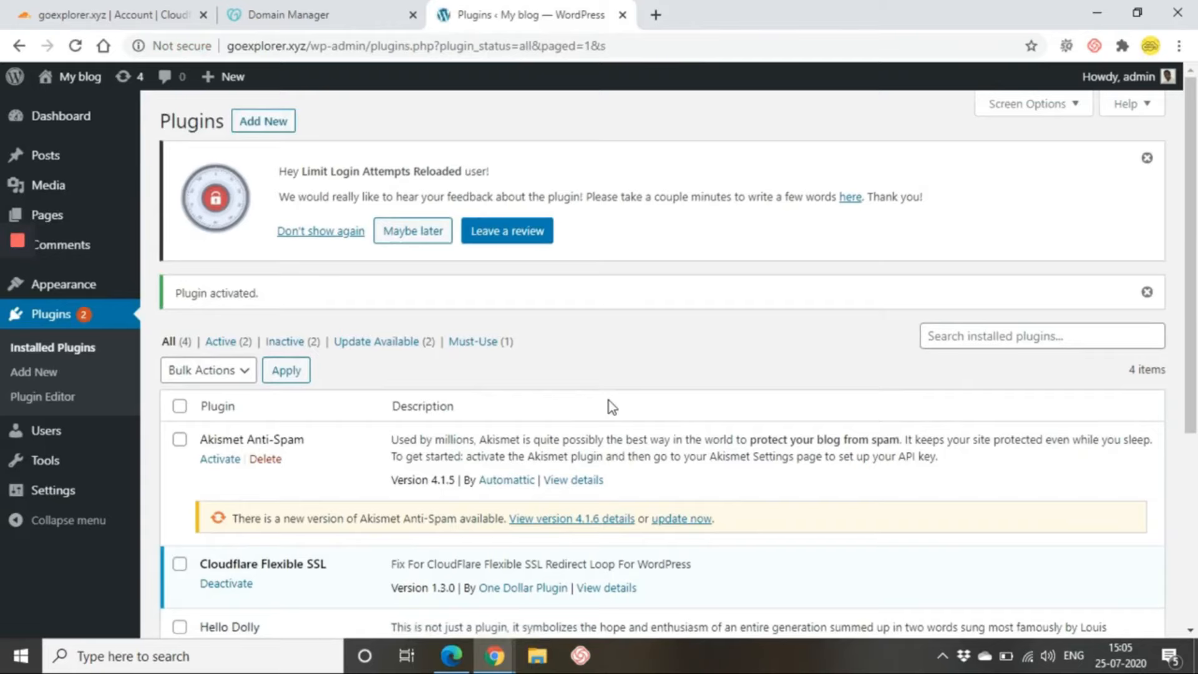
{"action": "scroll", "coordinate": [609, 401], "scroll_direction": "down", "scroll_amount": 3}
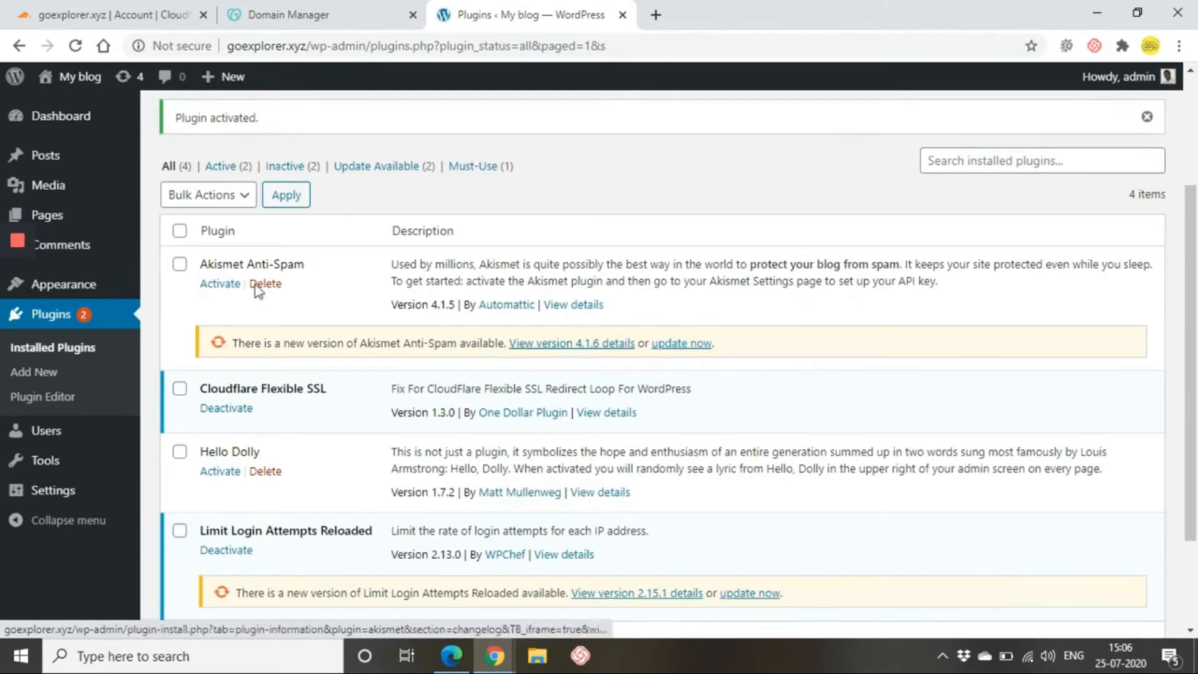
Switch to the Cloudflare dashboard and turn on Always Use HTTPS in the SSL/TLS edge certificate settings for goexplorer.xyz.
{"action": "left_click", "coordinate": [149, 6]}
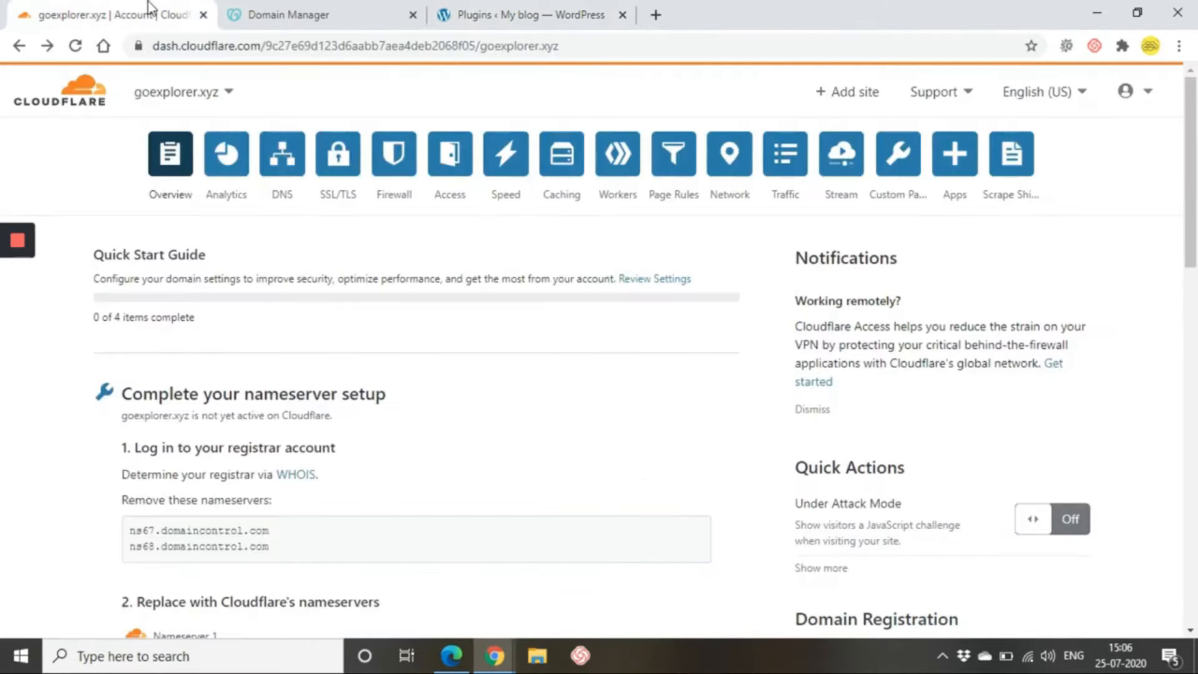
{"action": "left_click", "coordinate": [339, 164]}
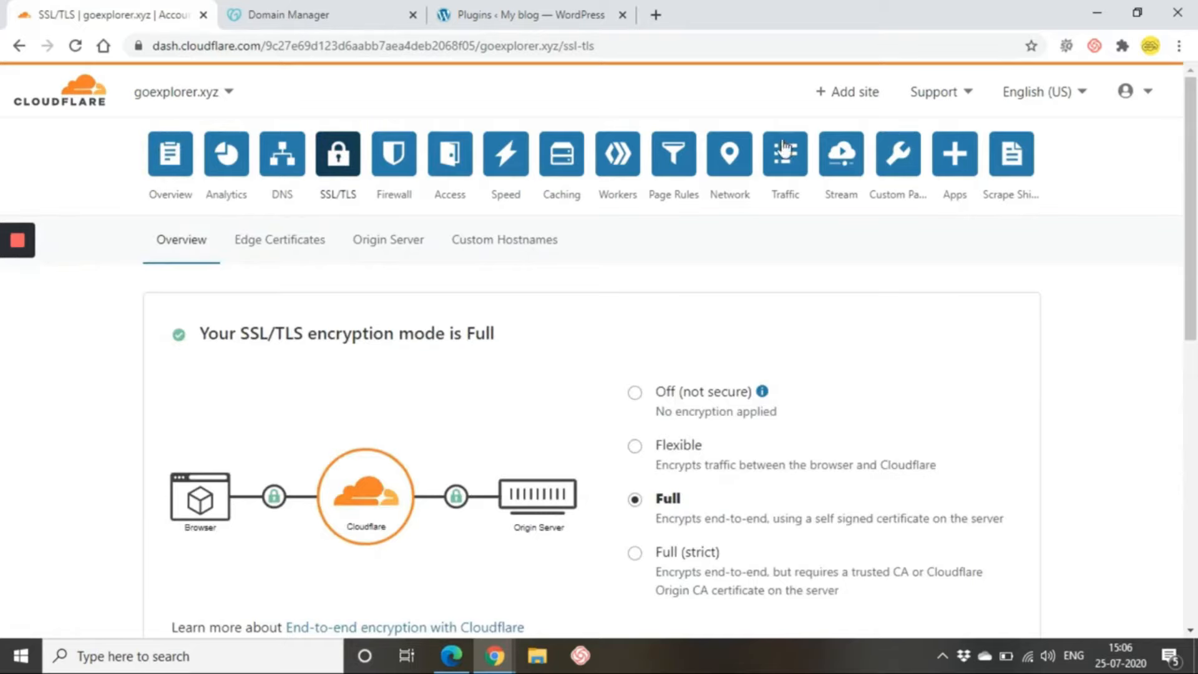
{"action": "left_click", "coordinate": [305, 248]}
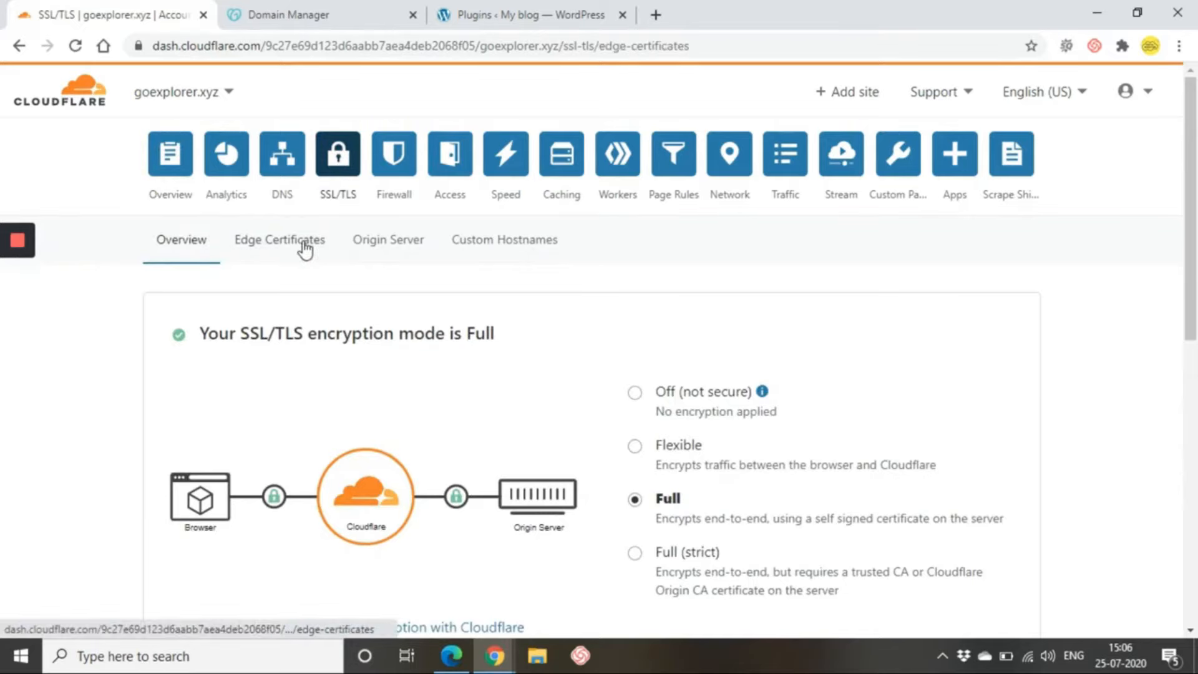
{"action": "scroll", "coordinate": [582, 375], "scroll_direction": "down", "scroll_amount": 5}
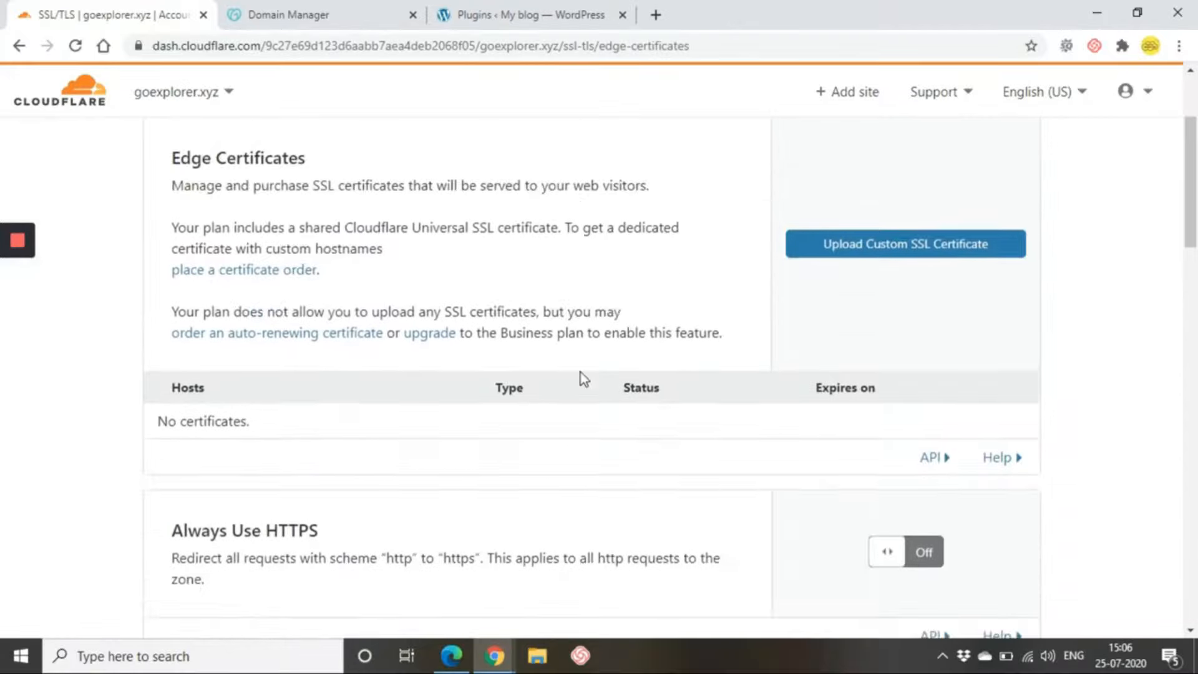
{"action": "scroll", "coordinate": [584, 379], "scroll_direction": "down", "scroll_amount": 1}
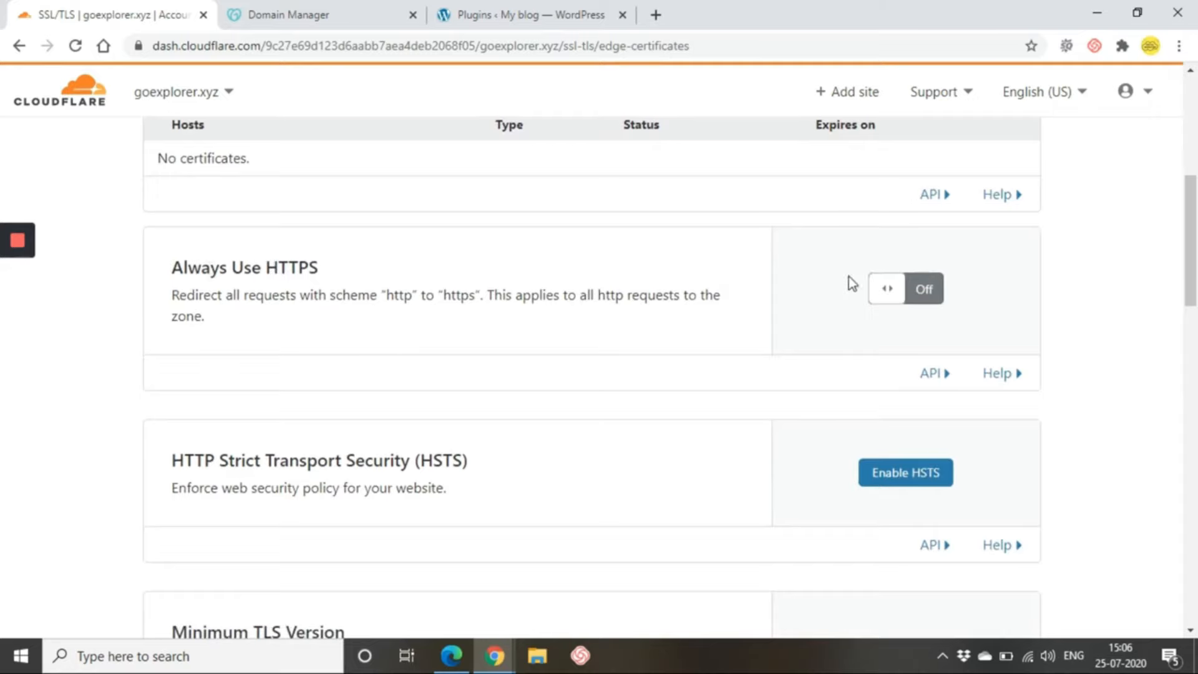
{"action": "left_click", "coordinate": [880, 295]}
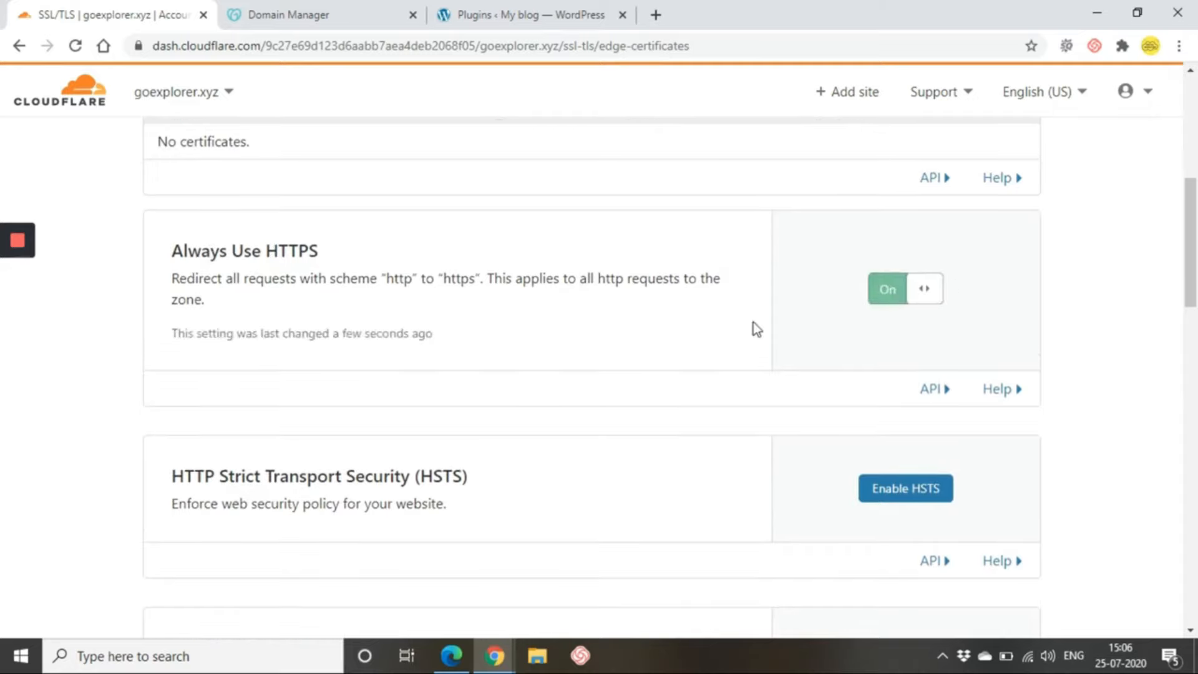
{"action": "scroll", "coordinate": [377, 326], "scroll_direction": "up", "scroll_amount": 2}
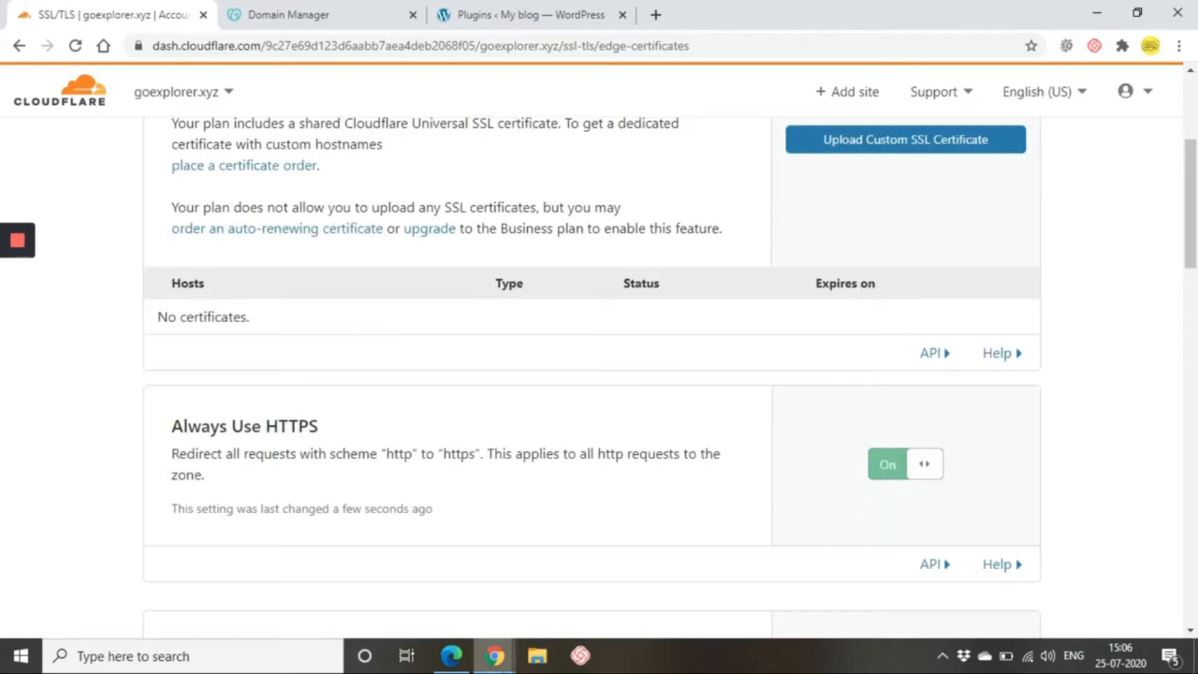
Switch to the browser window showing the goexplorer.xyz blog and check its full address for the https scheme and its connection security details.
{"action": "mouse_move", "coordinate": [493, 656]}
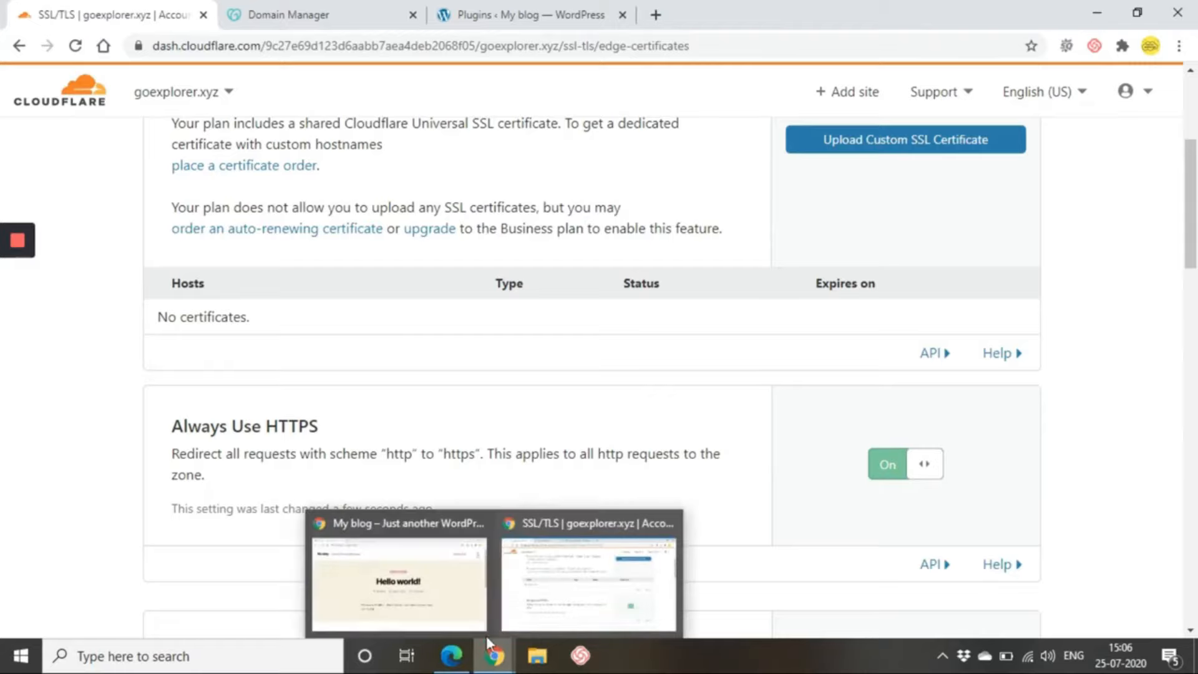
{"action": "left_click", "coordinate": [463, 586]}
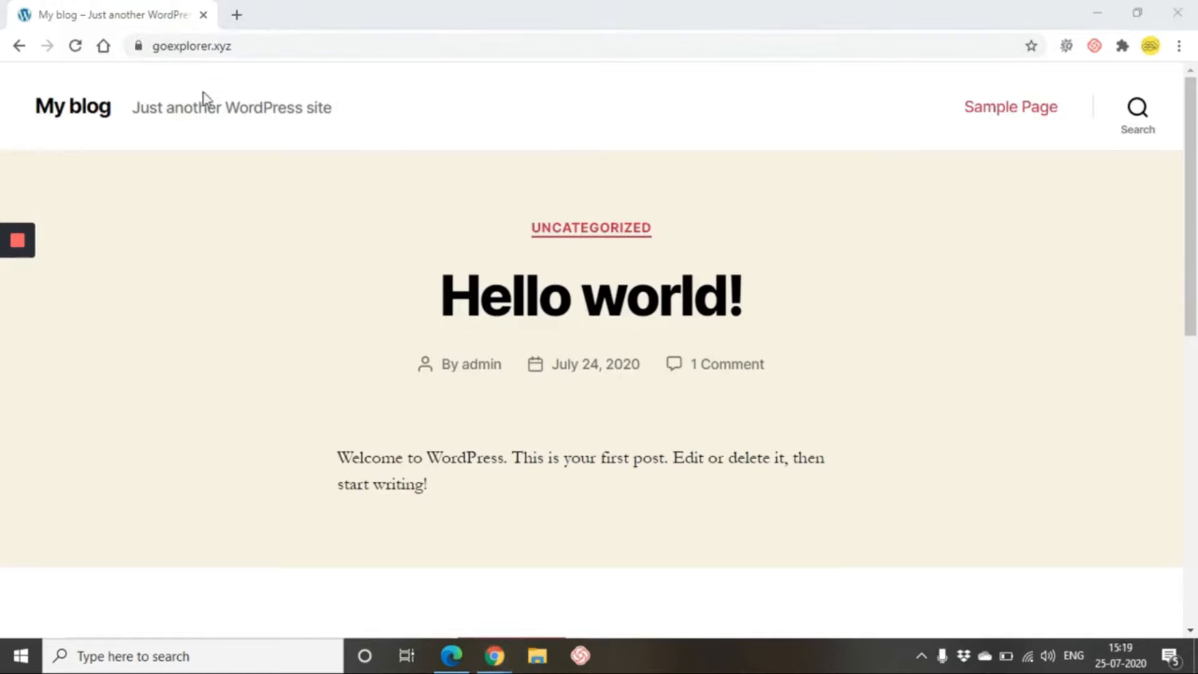
{"action": "left_click", "coordinate": [194, 45]}
{"action": "double_click", "coordinate": [193, 45]}
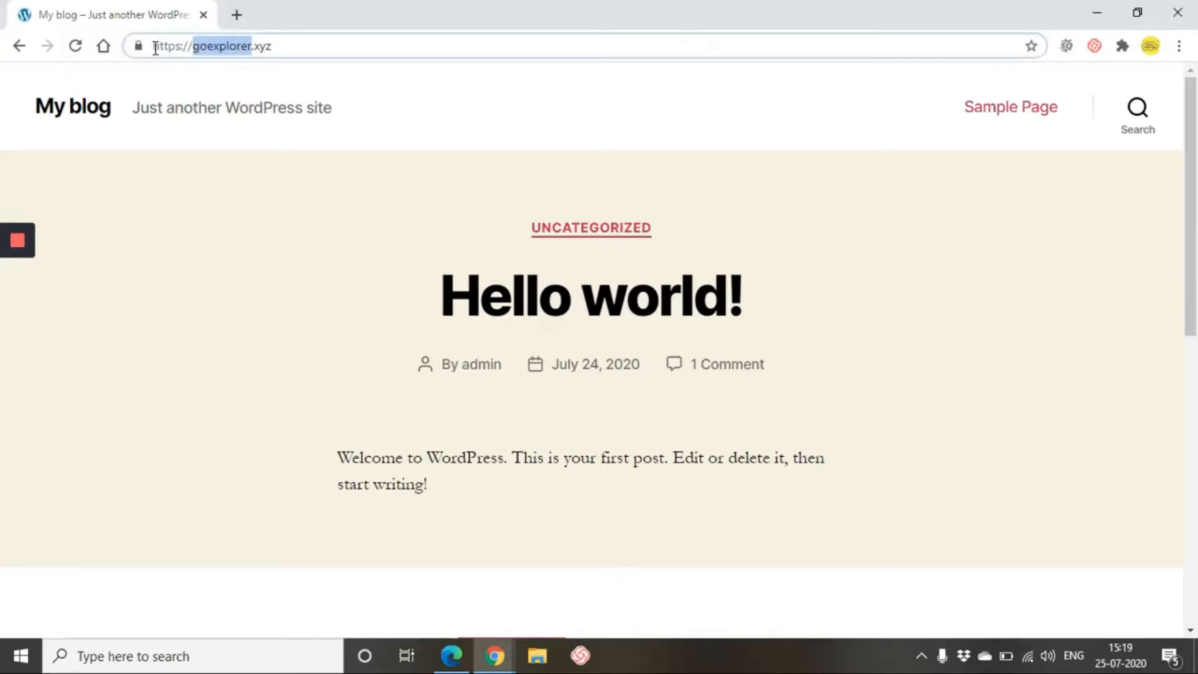
{"action": "left_click", "coordinate": [155, 48]}
{"action": "double_click", "coordinate": [158, 47]}
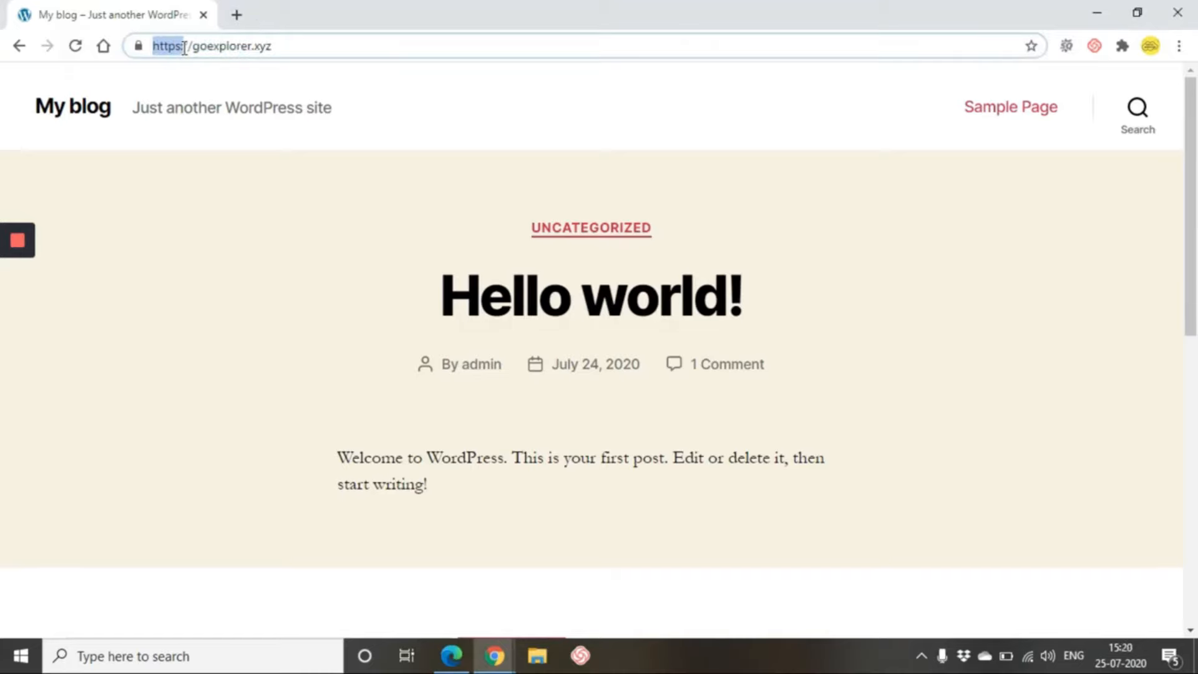
{"action": "left_click", "coordinate": [145, 47]}
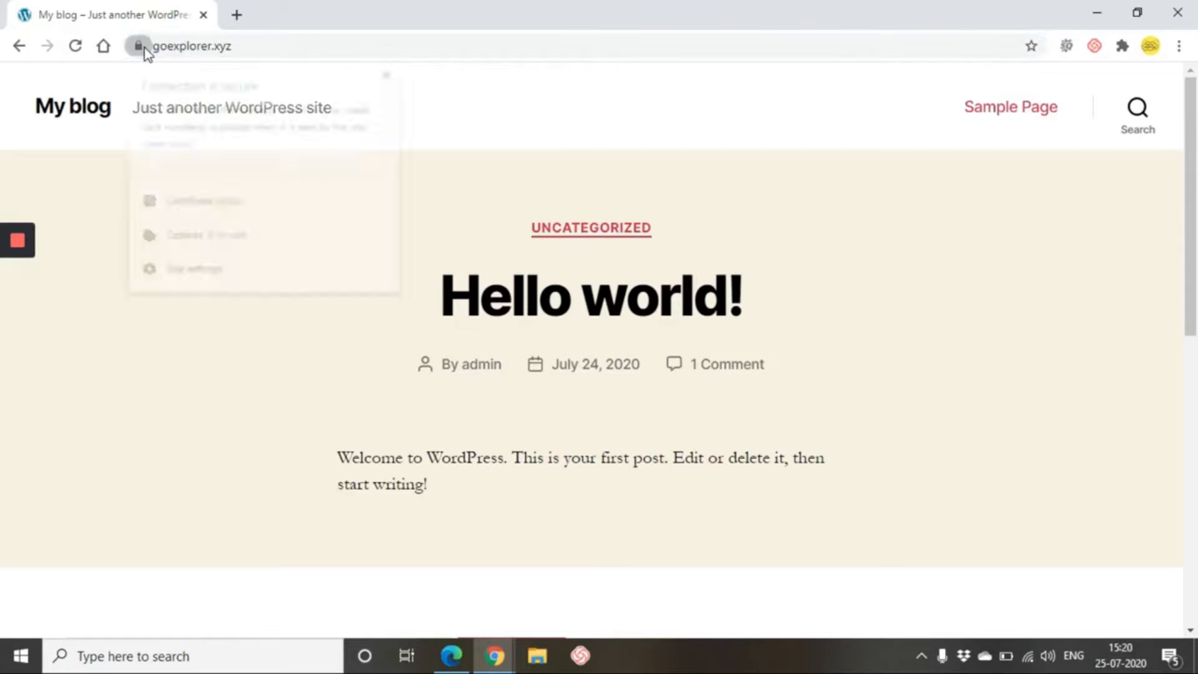